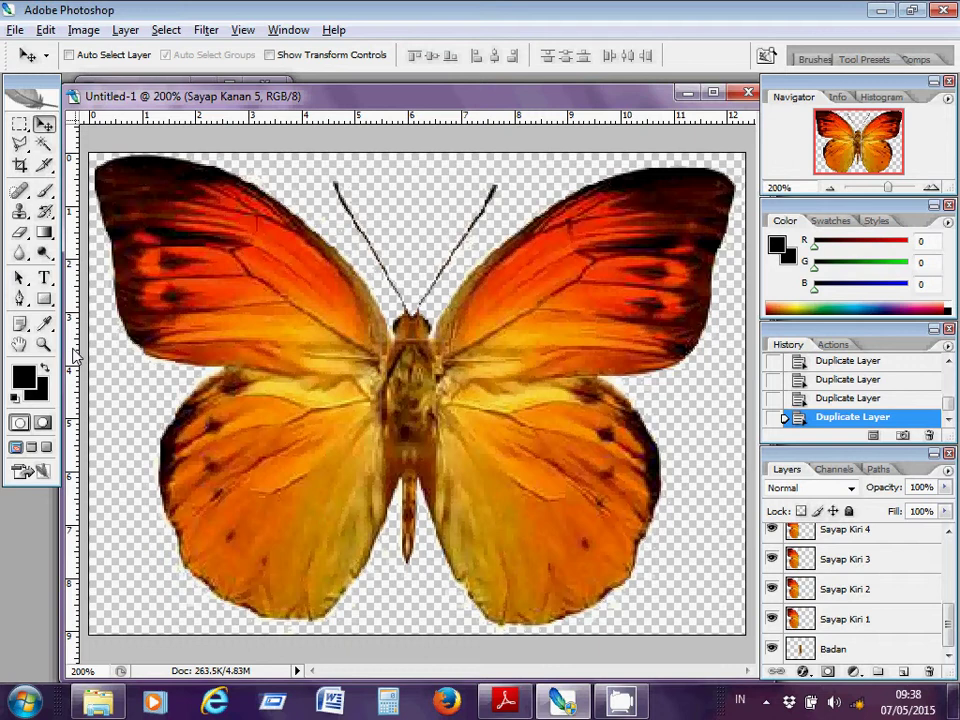
Step: Place five vertical guides across the right wing, at about 12, 11, 10, 9 and 8 on the horizontal ruler
drag(73, 353, 735, 382)
drag(71, 349, 683, 340)
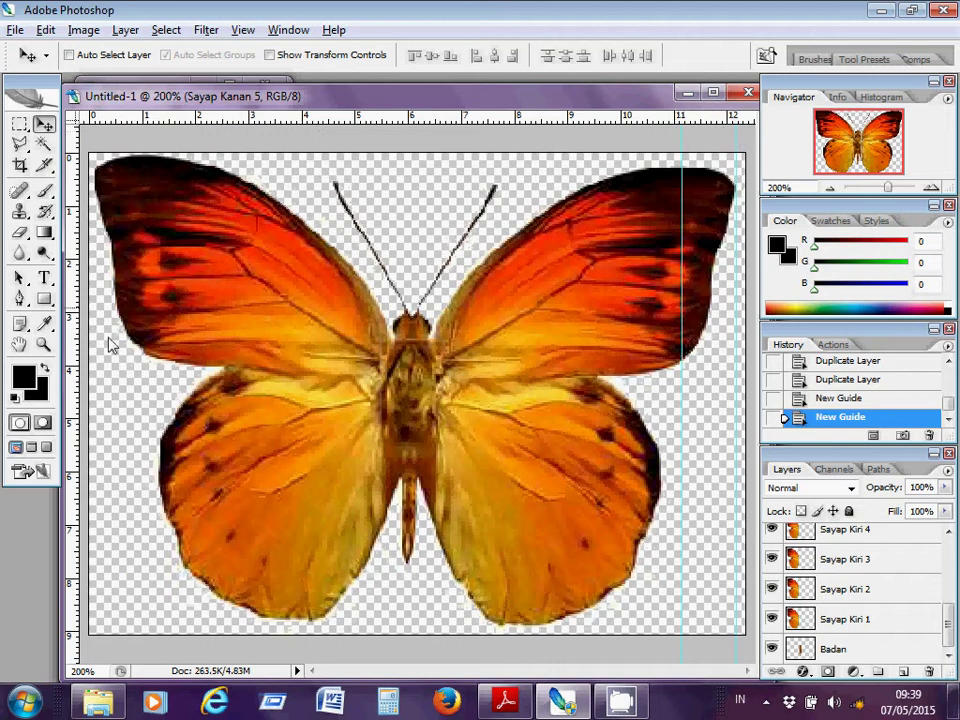
drag(72, 350, 634, 305)
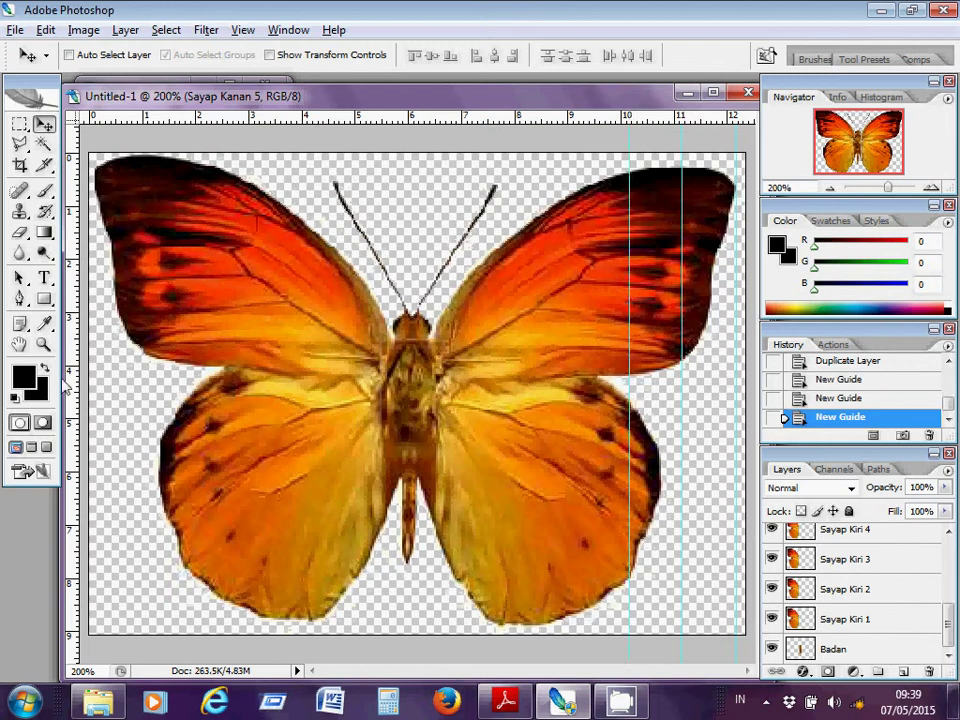
drag(70, 310, 576, 324)
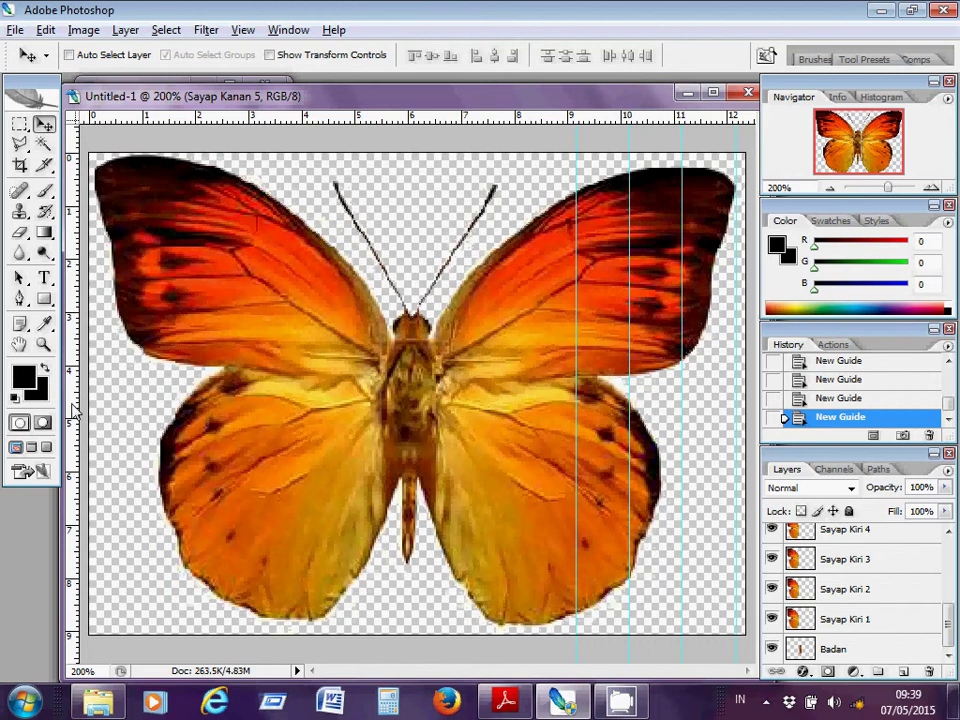
drag(75, 410, 523, 379)
Step: Review instruction 7 about the wing guides in Animasi Photoshop & Image ready.pdf in Adobe Reader, and return to Photoshop
key(alt+Tab)
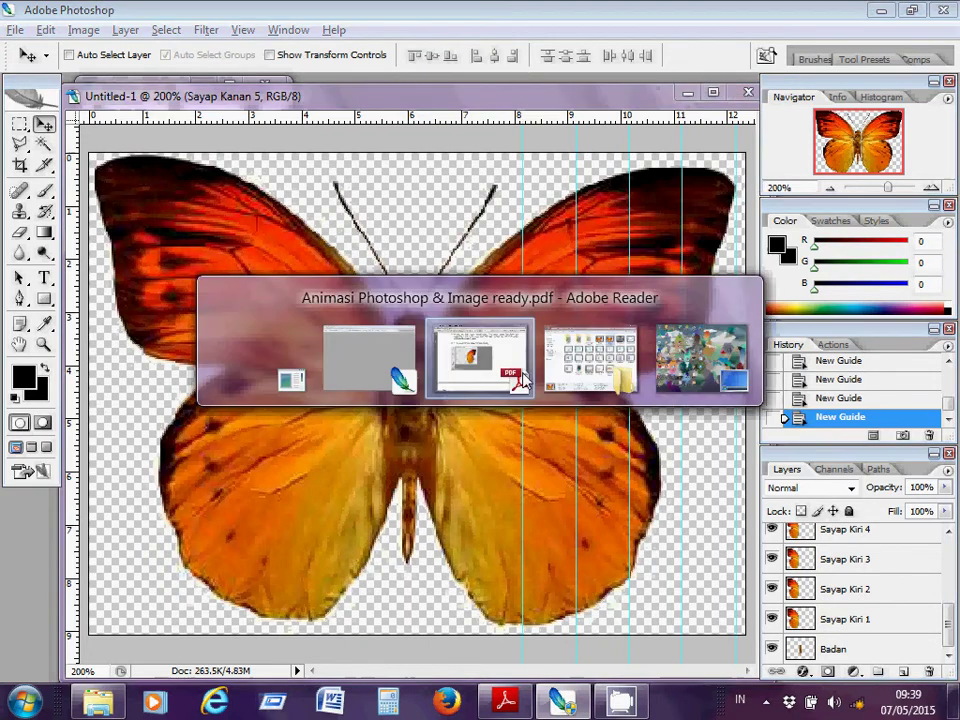
key(alt+Tab)
key(alt+shift+Tab)
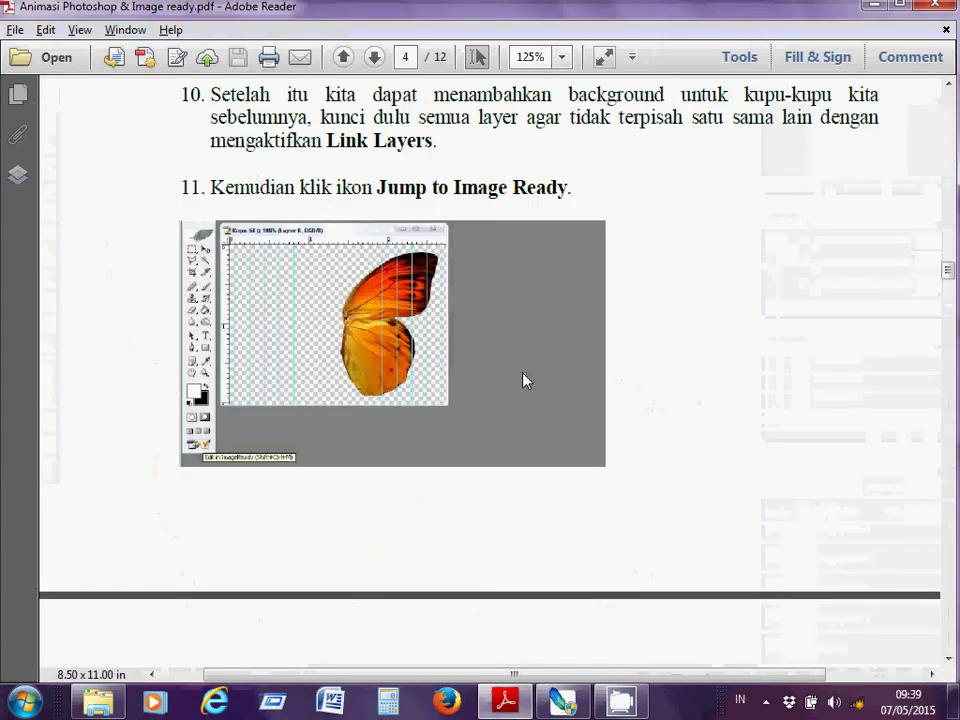
scroll(526, 380, up, 10)
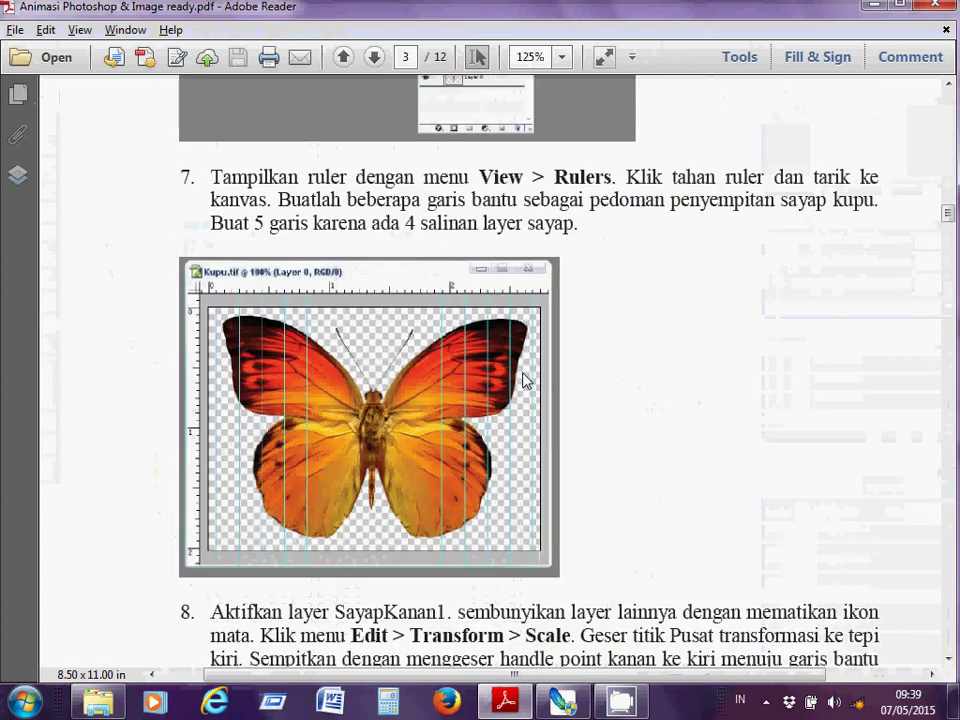
key(alt+Tab)
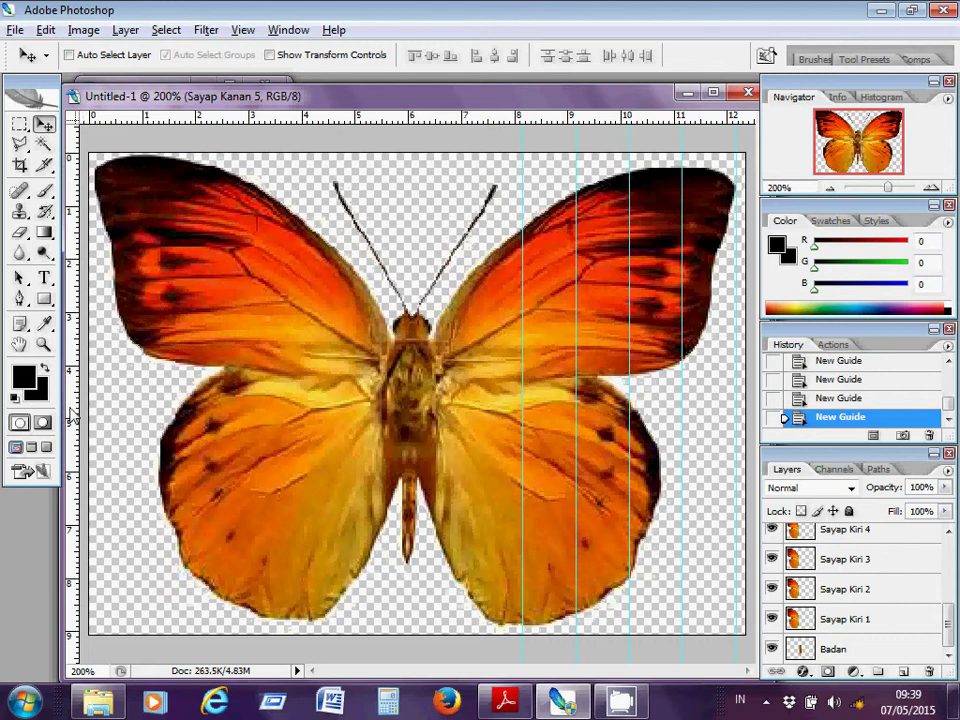
Step: Place four vertical guides across the left wing, at about 1, 2, 3 and 4 on the horizontal ruler
drag(72, 415, 96, 417)
drag(72, 405, 204, 424)
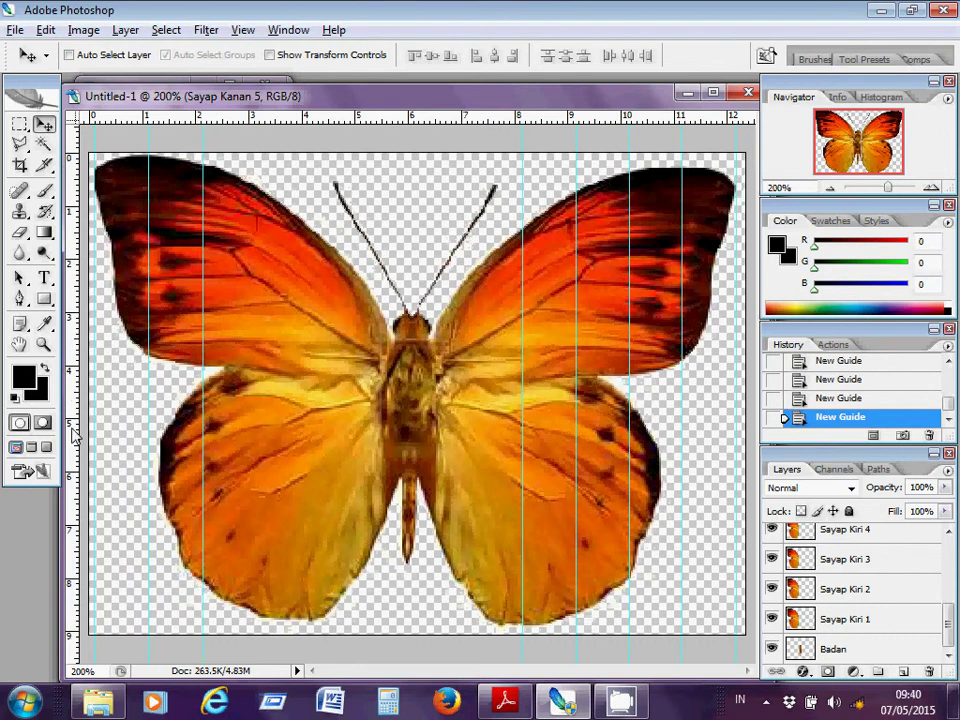
drag(72, 430, 258, 450)
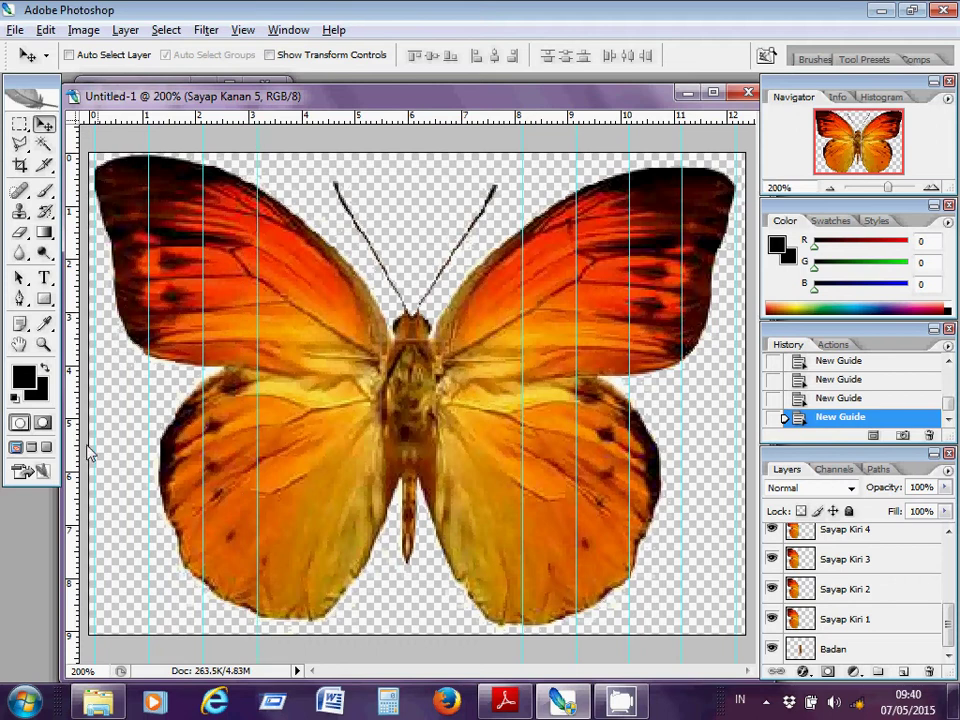
drag(76, 424, 310, 467)
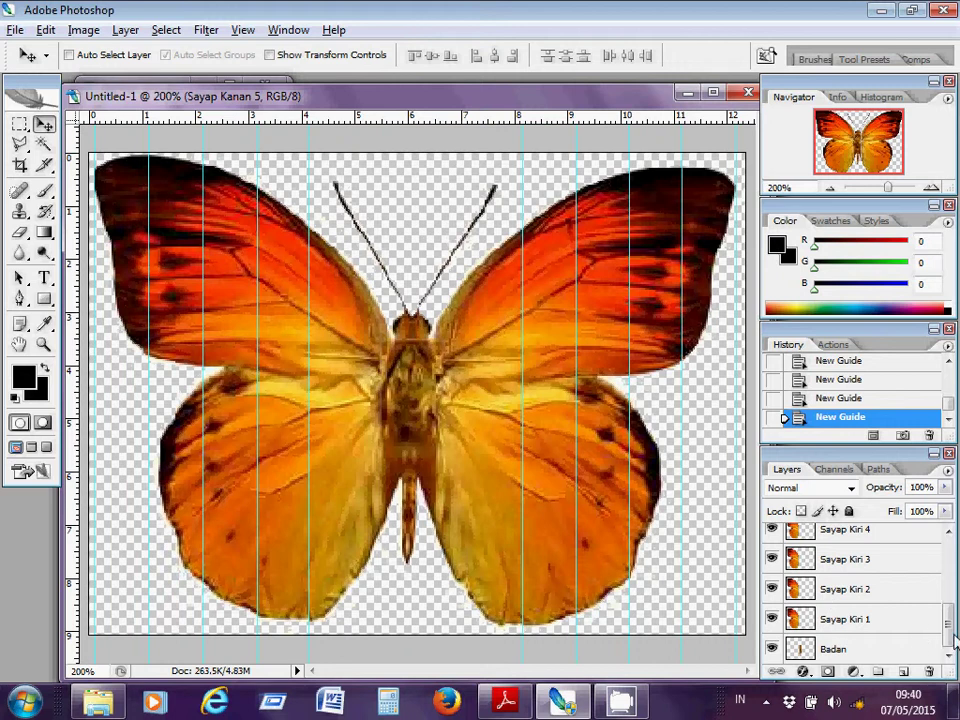
Step: Hide the Sayap Kiri 1, 3, 4 and 5 layers, leaving Sayap Kiri 2 as the only visible left wing
mouse_move(953, 641)
mouse_down()
mouse_move(949, 561)
mouse_move(951, 660)
mouse_up()
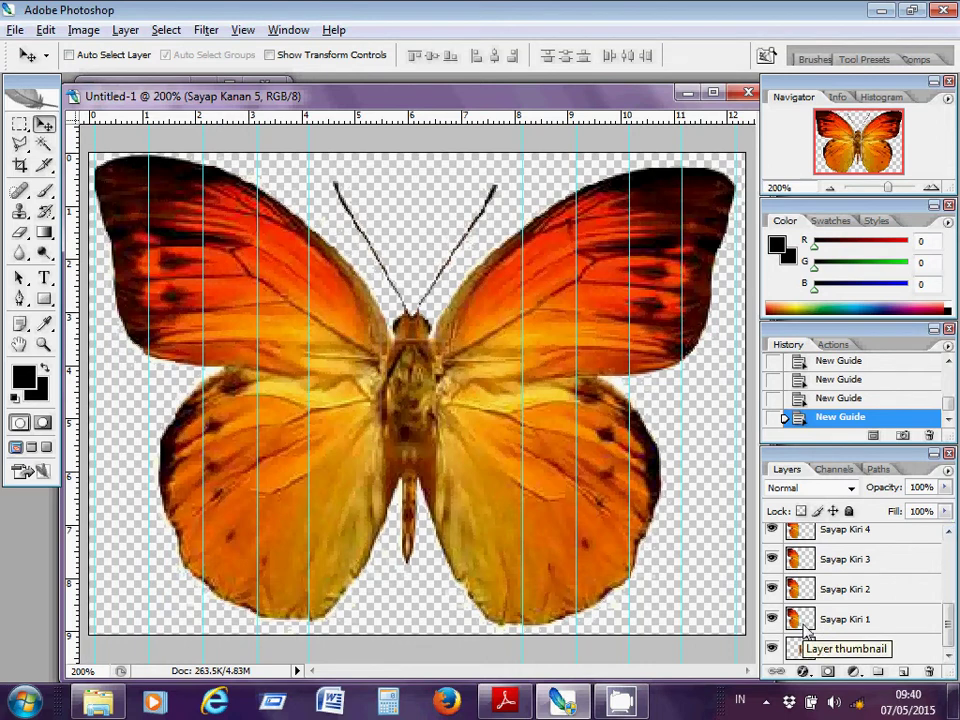
click(772, 589)
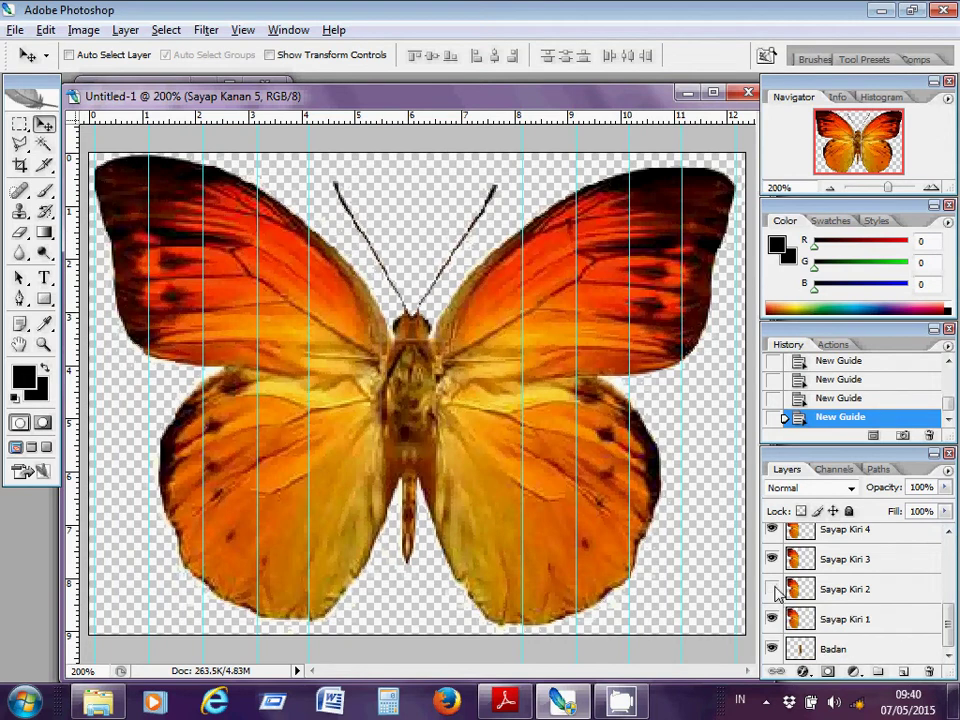
click(772, 589)
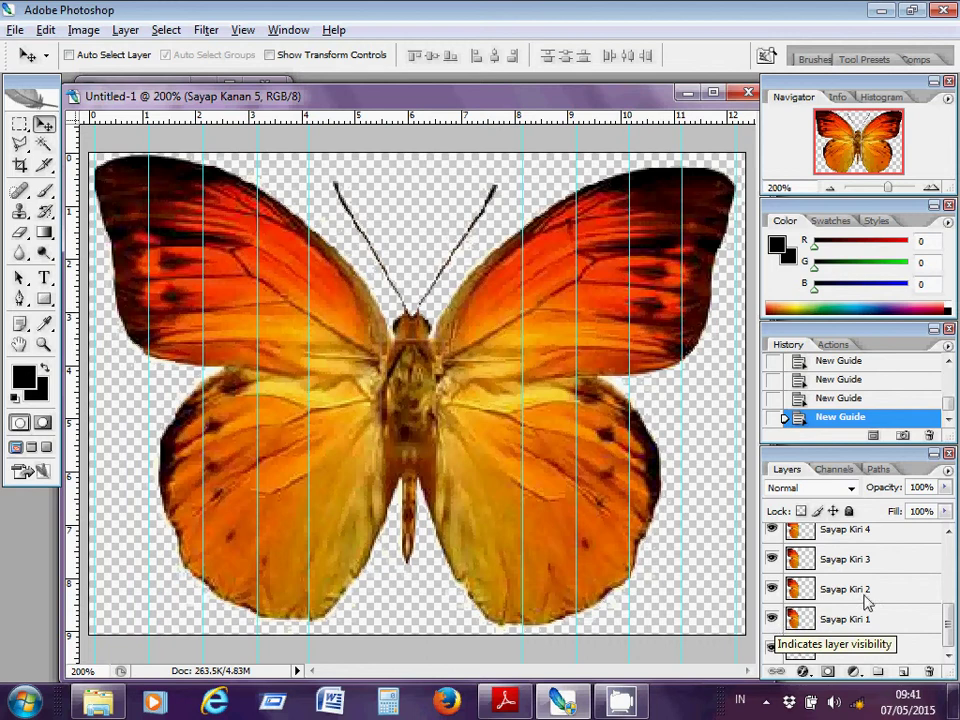
click(771, 619)
click(771, 559)
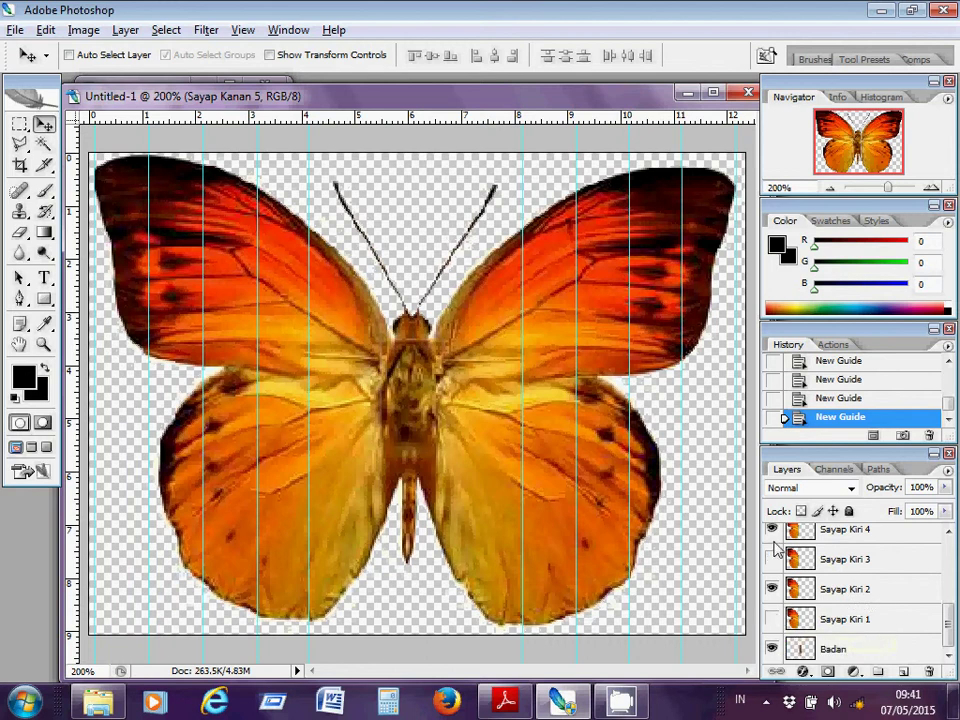
click(771, 529)
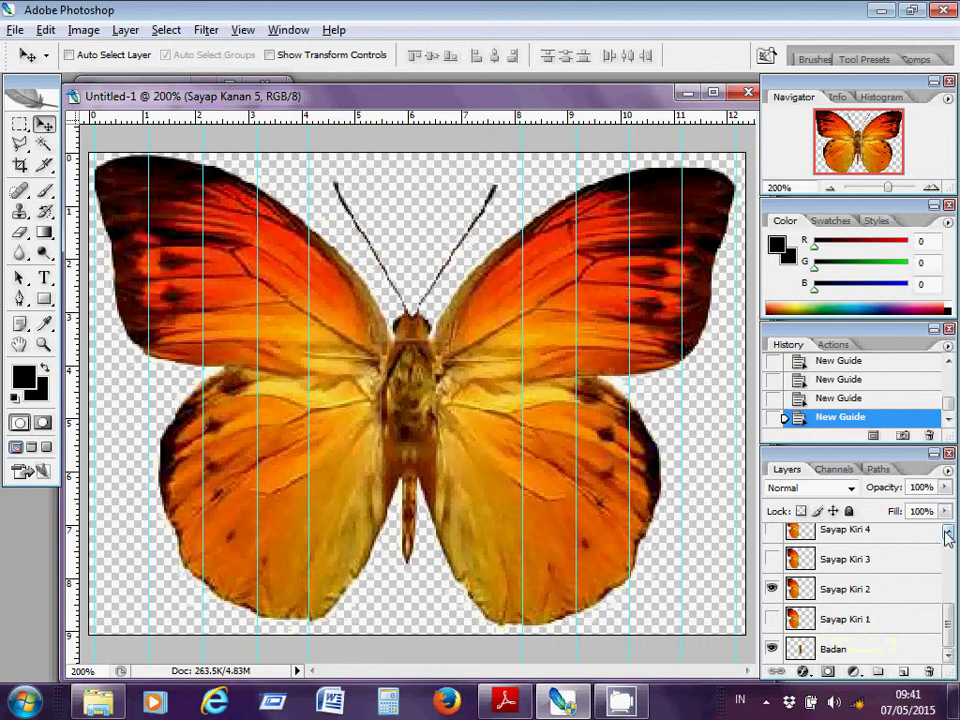
click(948, 535)
click(948, 533)
click(948, 533)
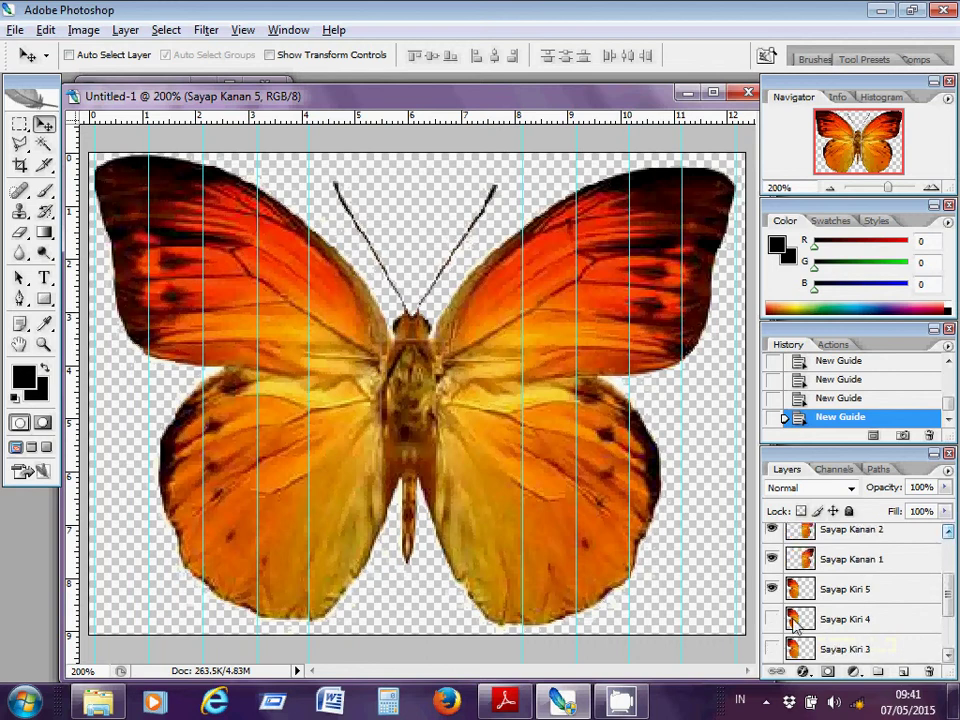
click(771, 589)
Step: Narrow the Sayap Kiri 2 layer to 80.8% width, up to the left wing's outermost guide, and compare it with Sayap Kiri 1
click(948, 658)
click(948, 658)
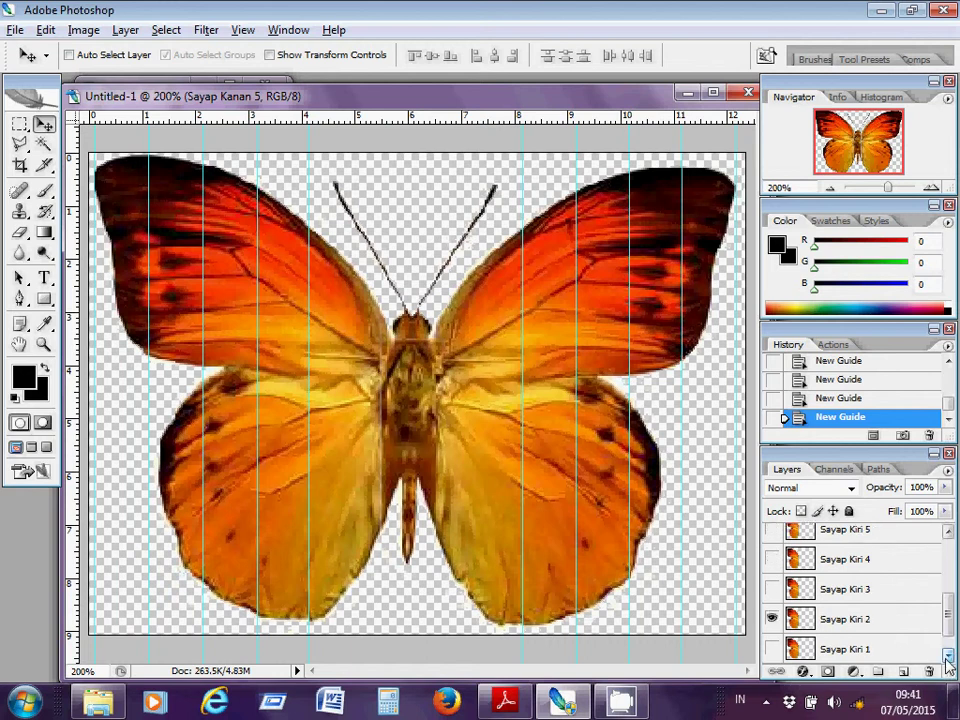
click(948, 658)
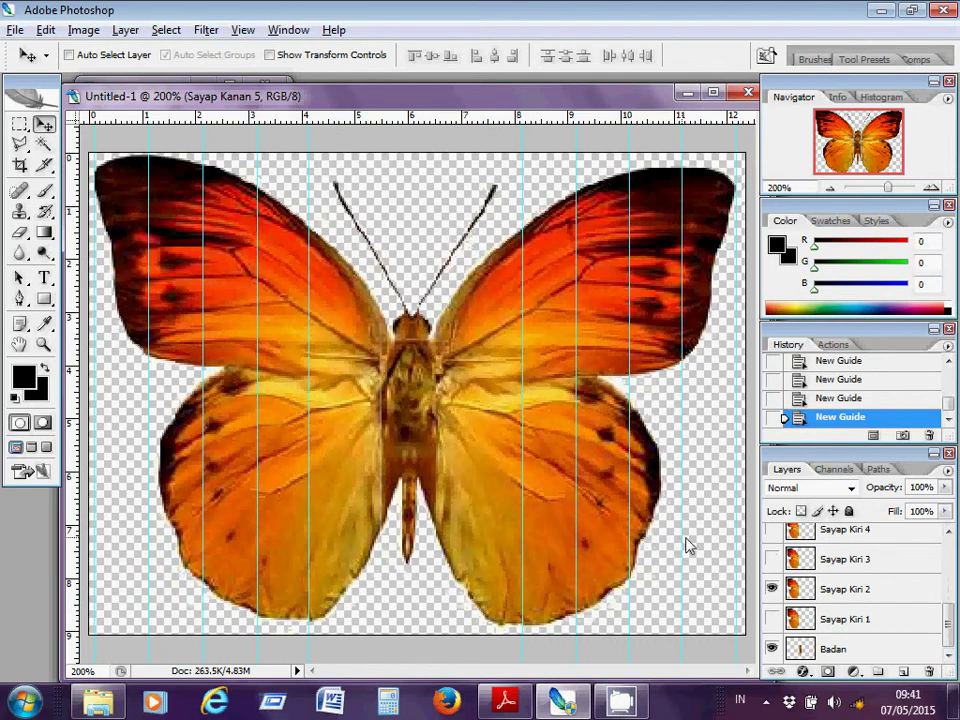
click(858, 598)
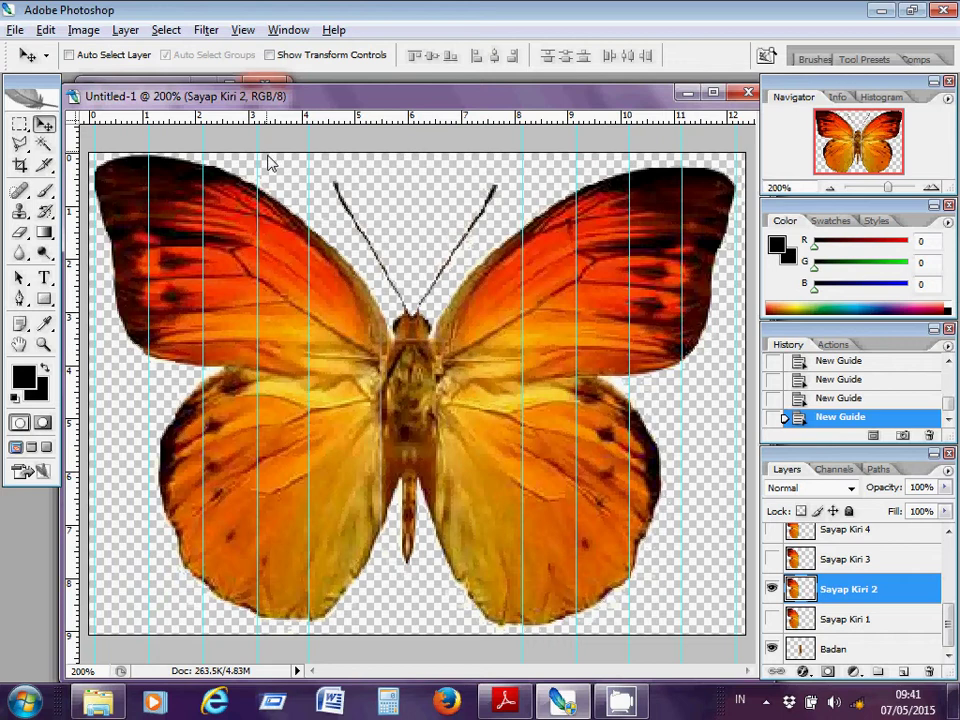
key(ctrl+t)
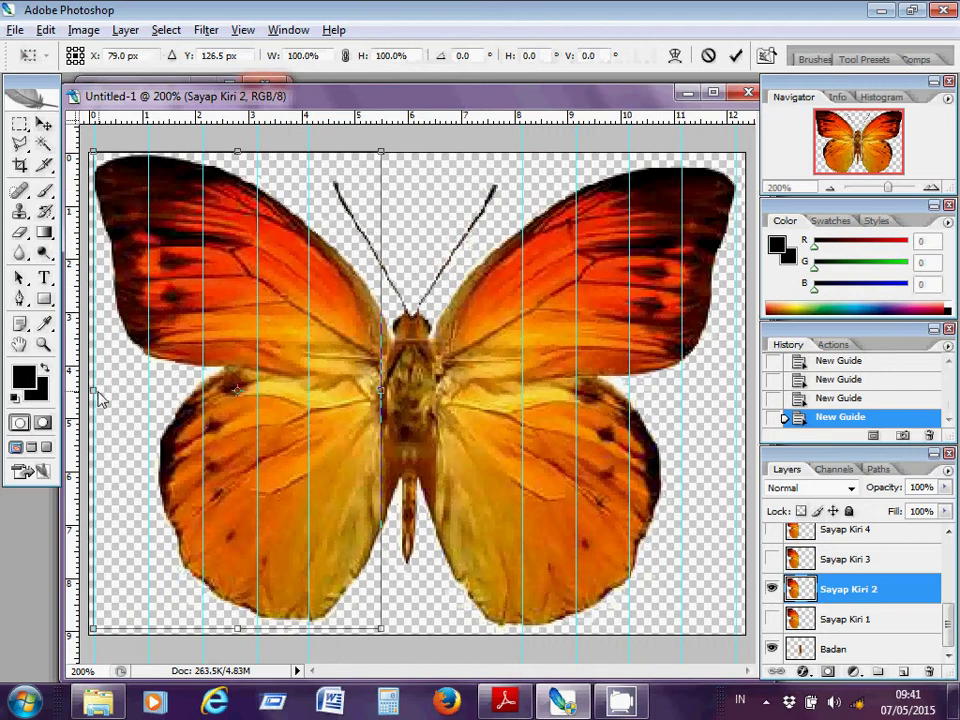
drag(101, 396, 152, 402)
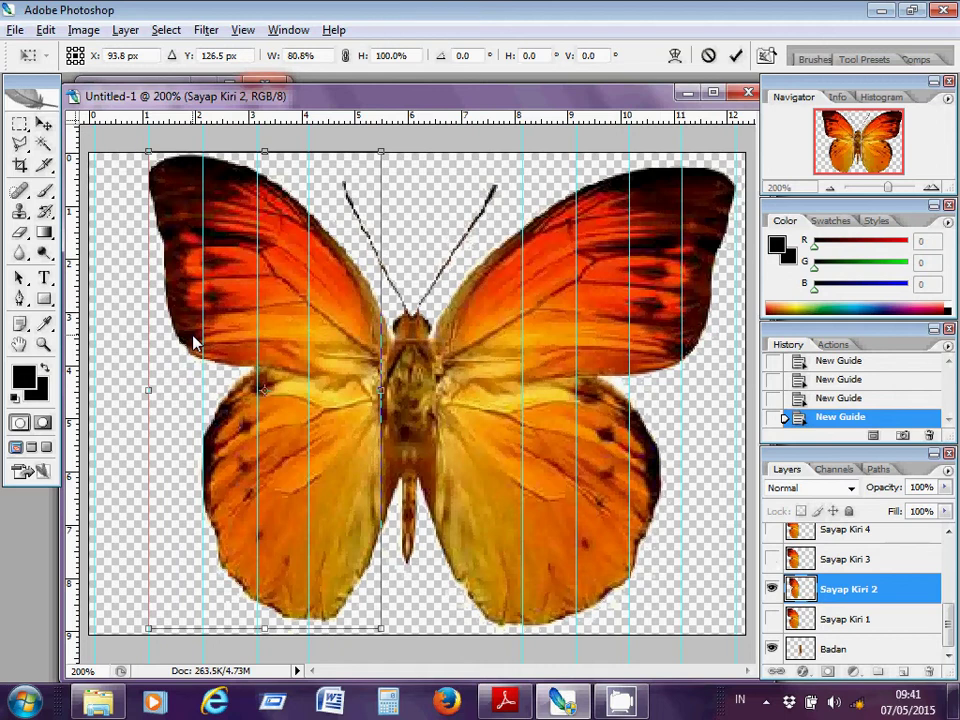
key(Return)
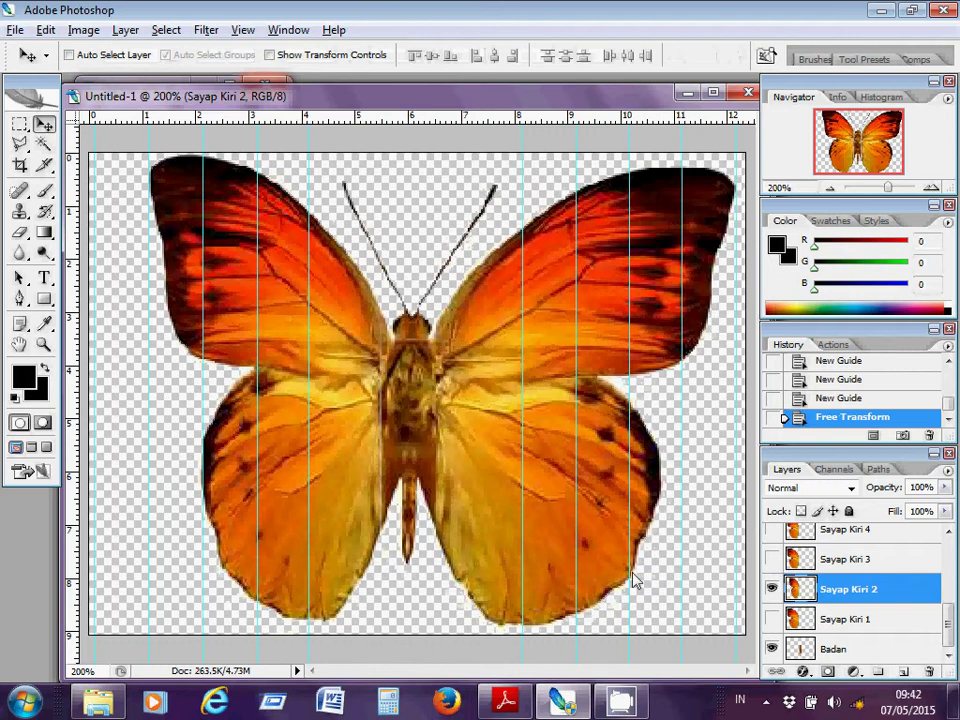
click(772, 619)
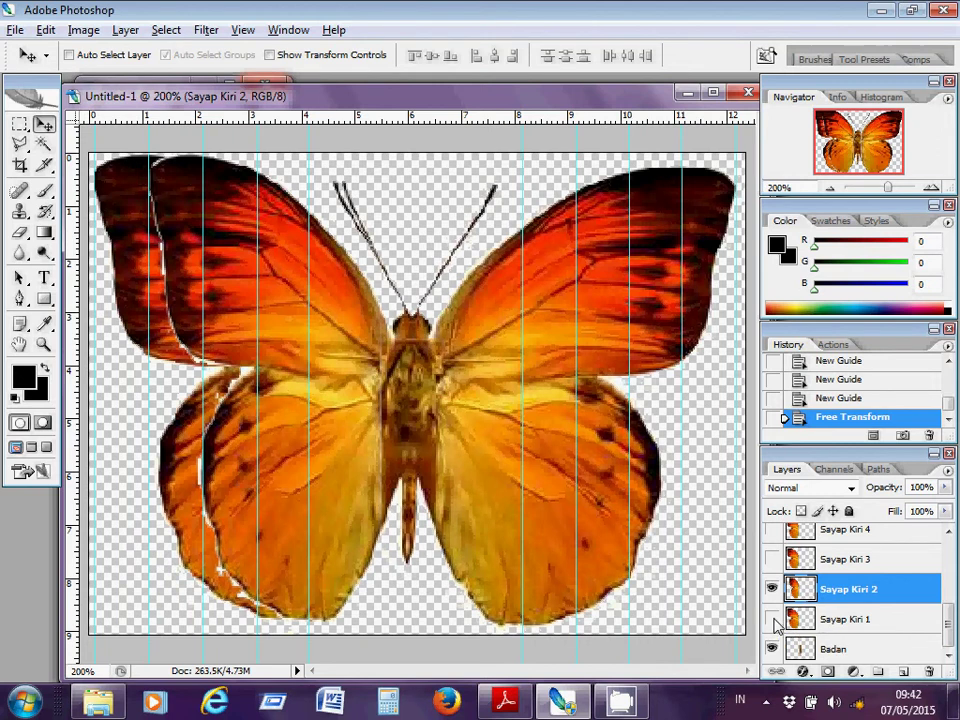
click(773, 620)
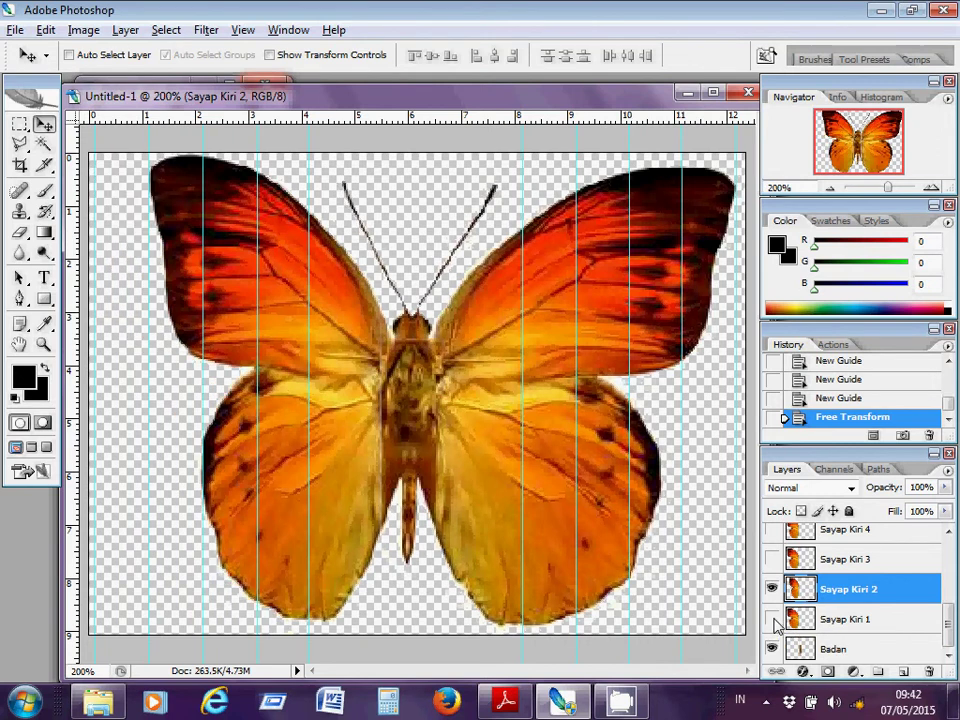
Step: Show Sayap Kiri 3 in place of Sayap Kiri 2 and narrow it to 62.0% width, up to the left wing's second guide
click(774, 563)
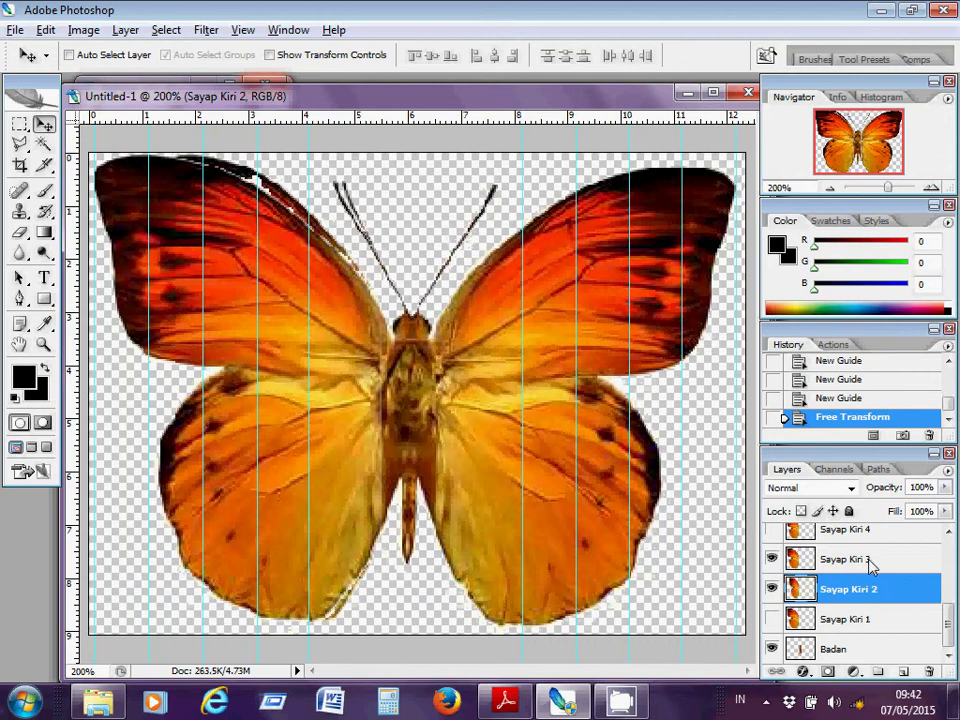
click(772, 589)
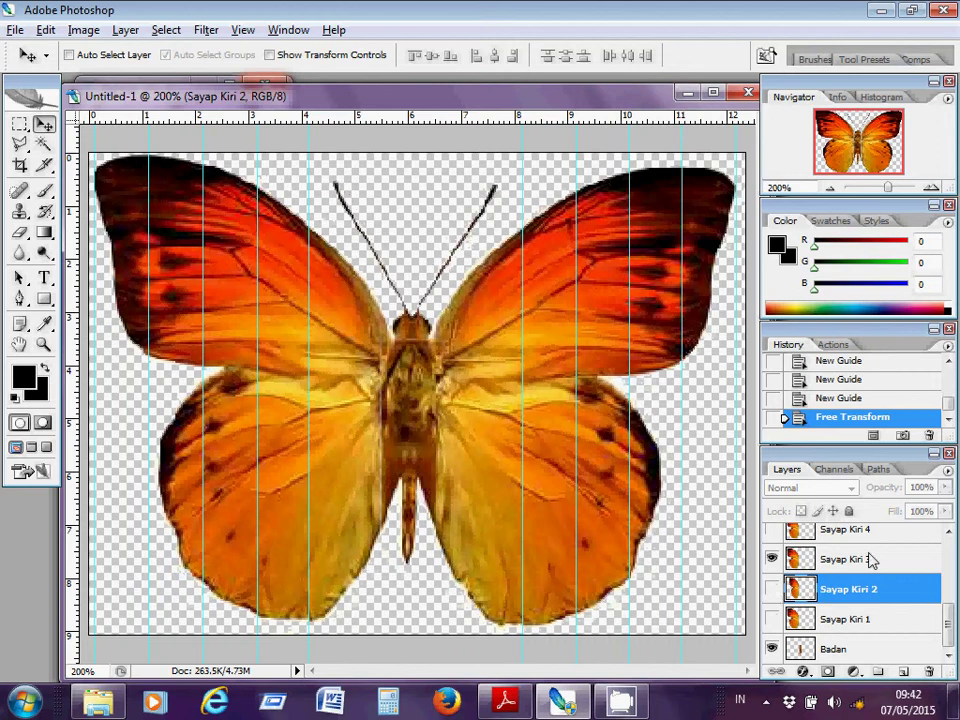
click(821, 563)
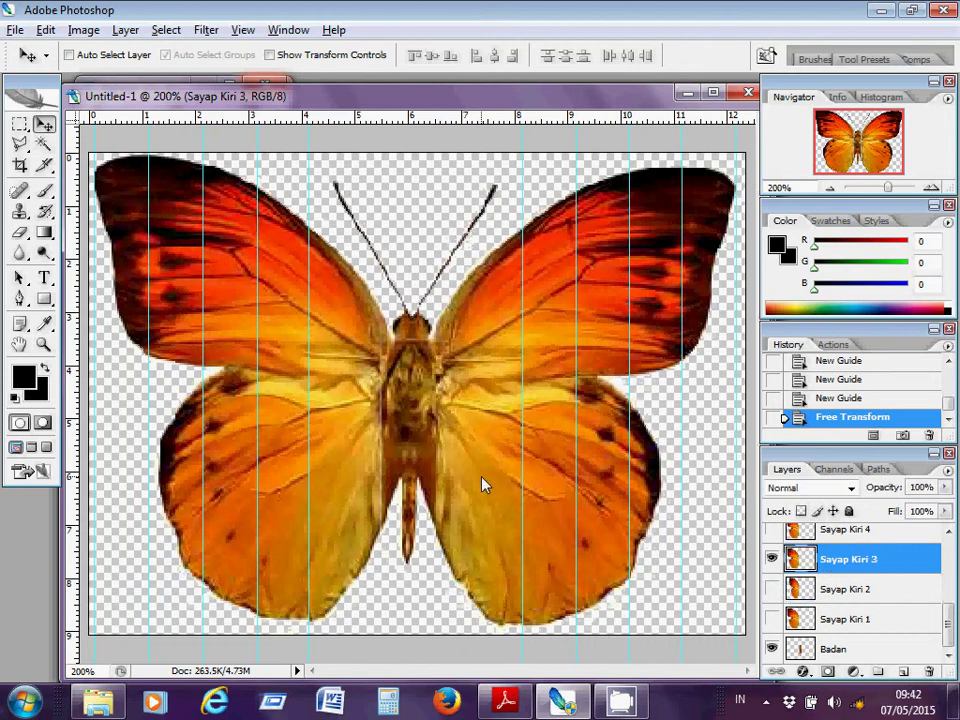
key(ctrl+t)
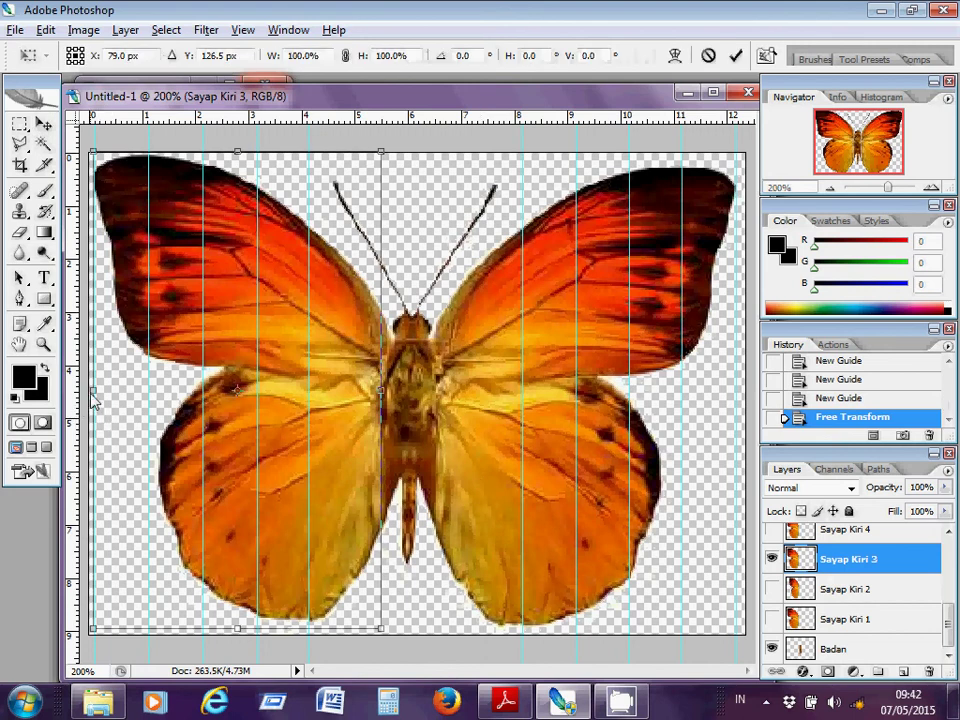
drag(93, 397, 199, 424)
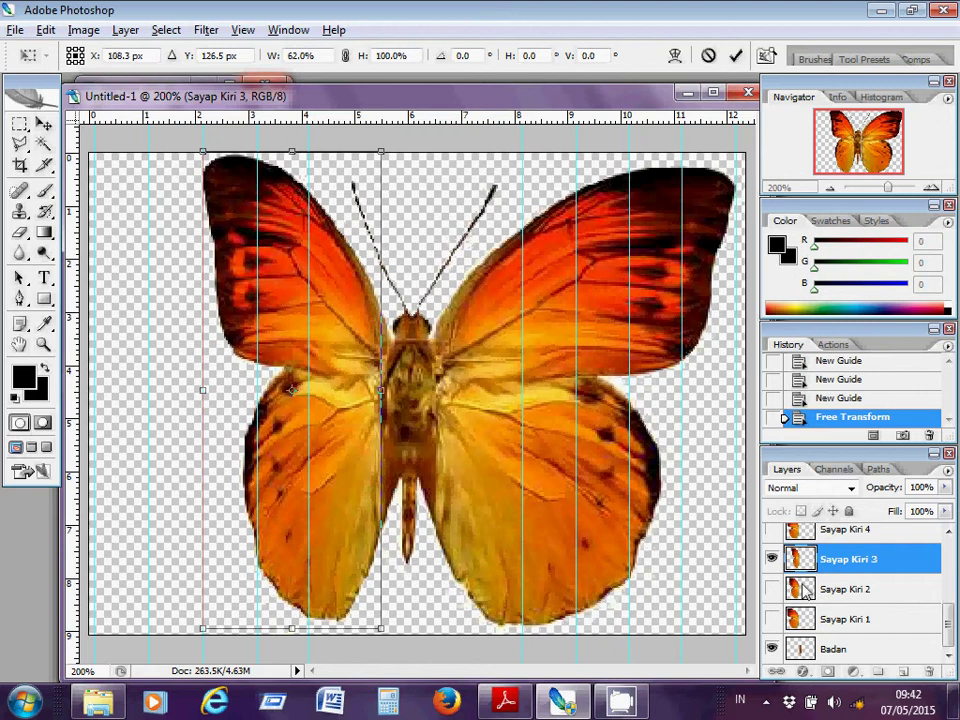
key(Return)
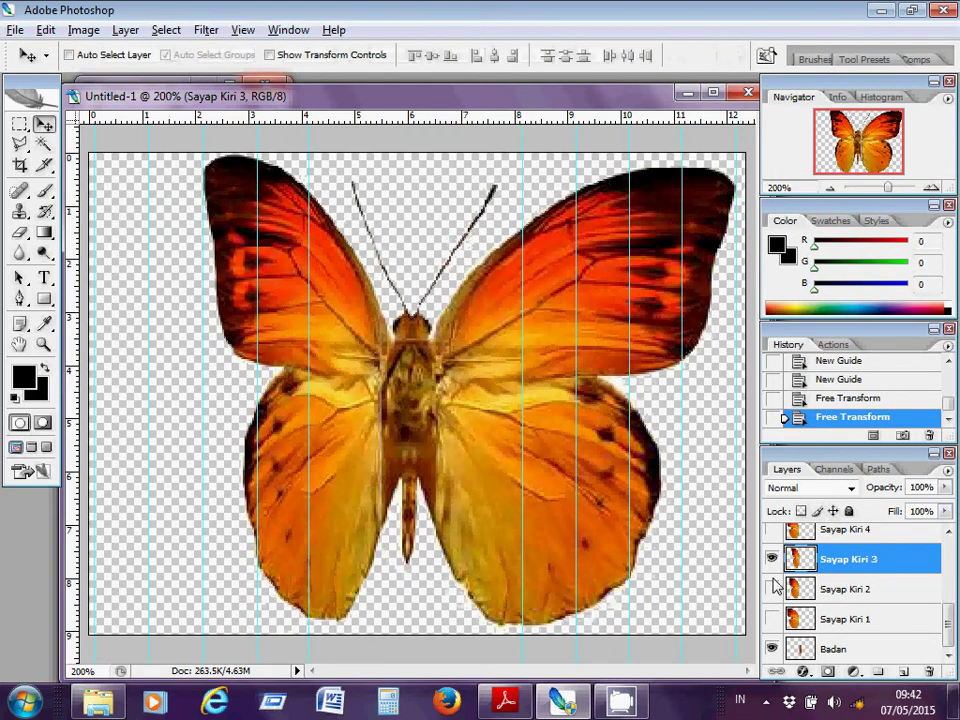
Step: Show the Sayap Kiri 1, 2 and 4 layers and narrow Sayap Kiri 4 to 43.2% width, up to the left wing's third guide
click(774, 589)
click(774, 620)
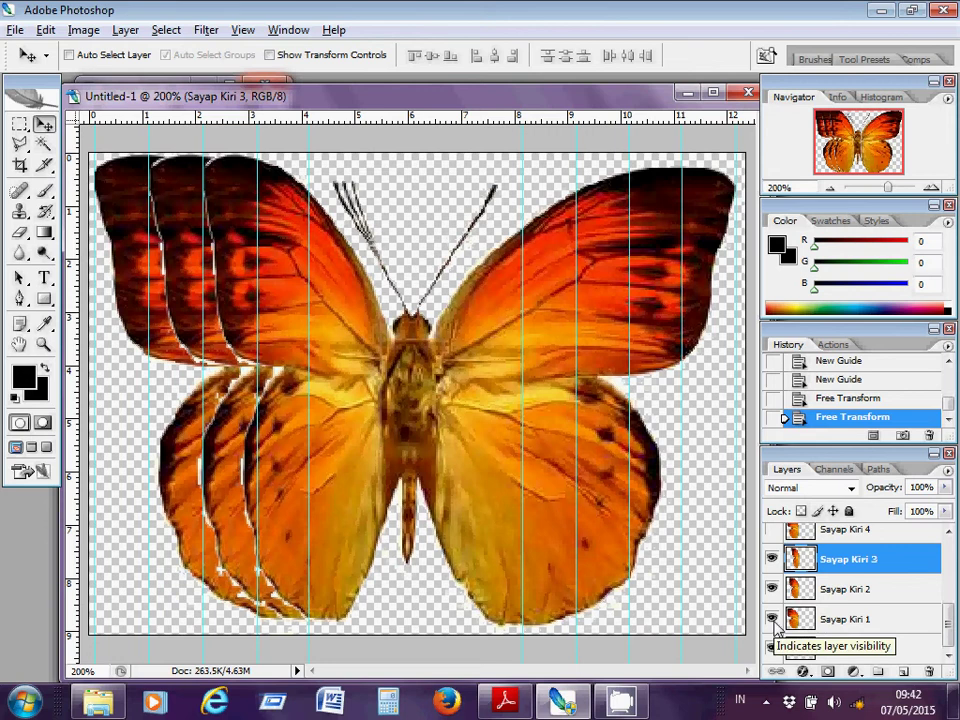
click(950, 534)
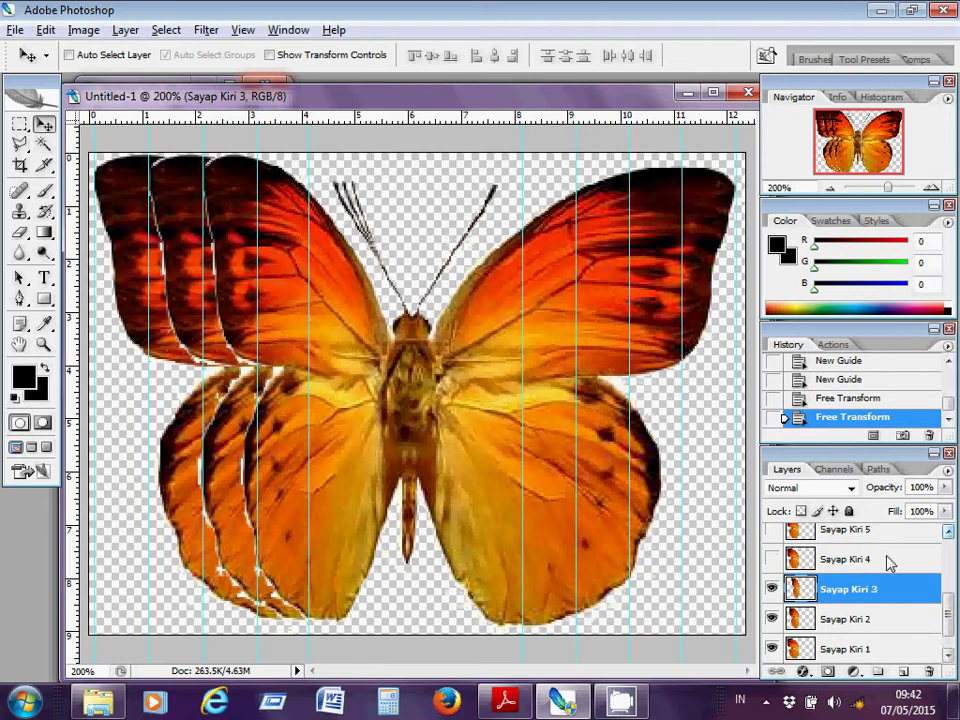
click(876, 563)
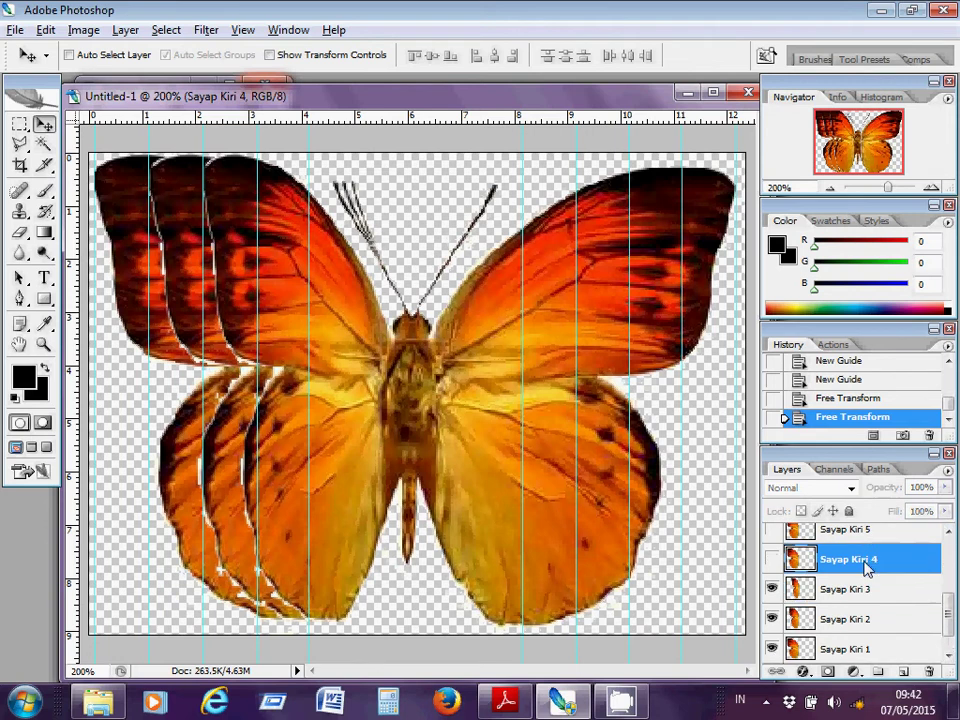
click(772, 559)
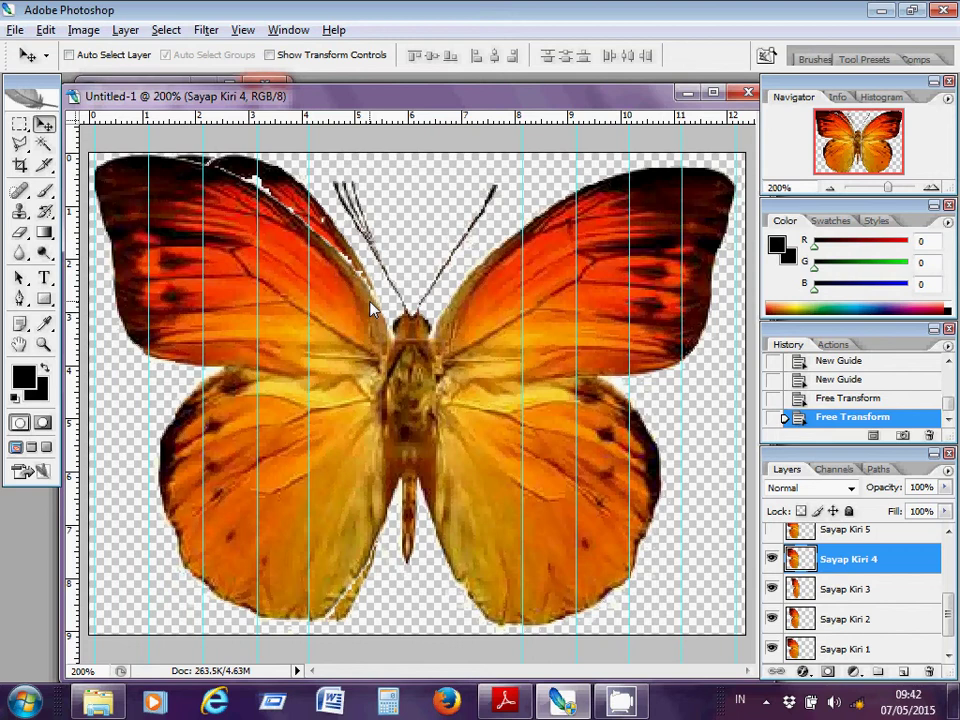
key(ctrl+t)
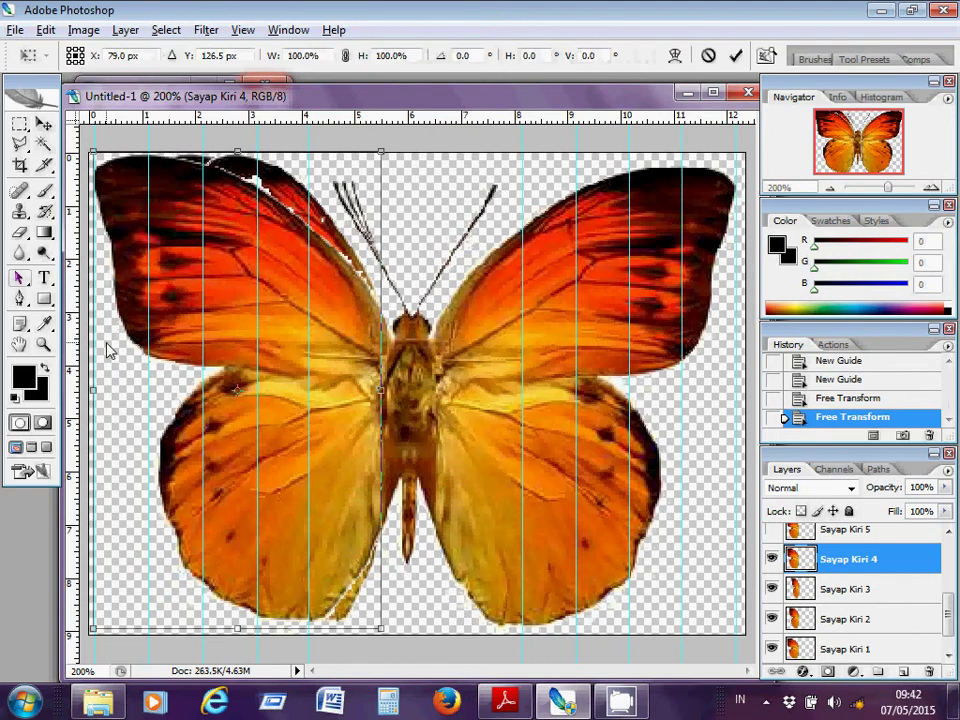
drag(97, 397, 261, 403)
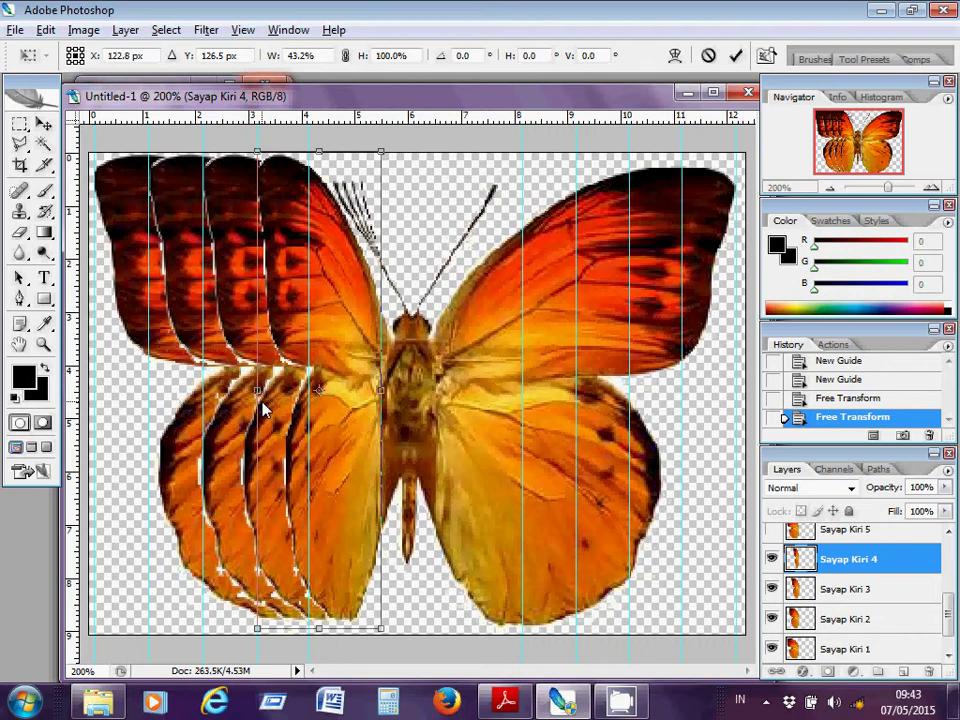
key(Return)
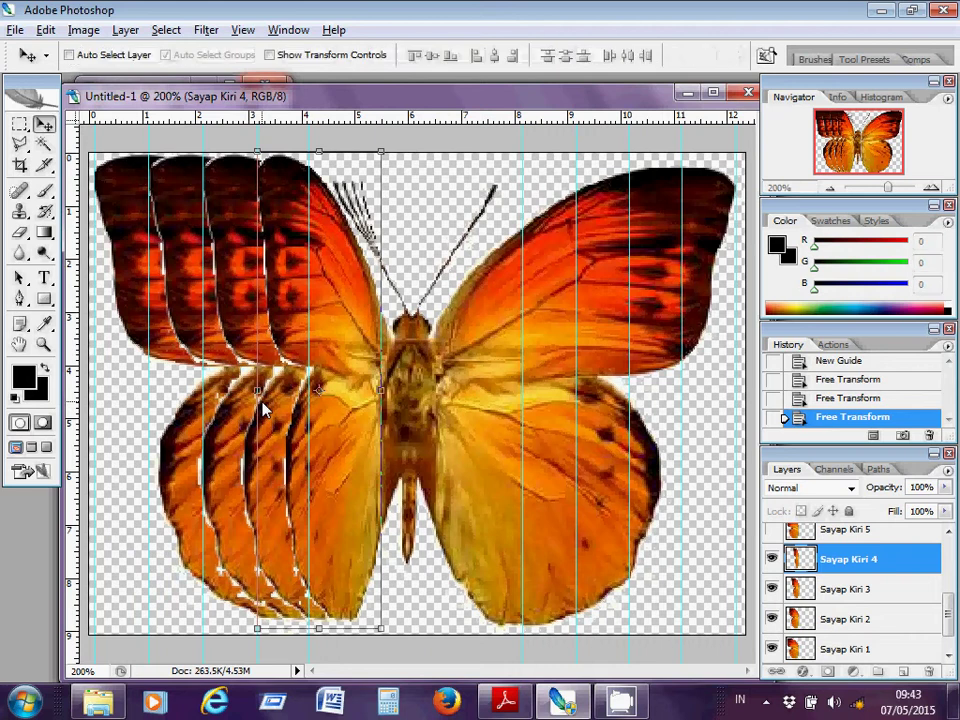
Step: Show the Sayap Kiri 5 layer and narrow it to 25.3% width, up to the left wing's innermost guide
click(838, 535)
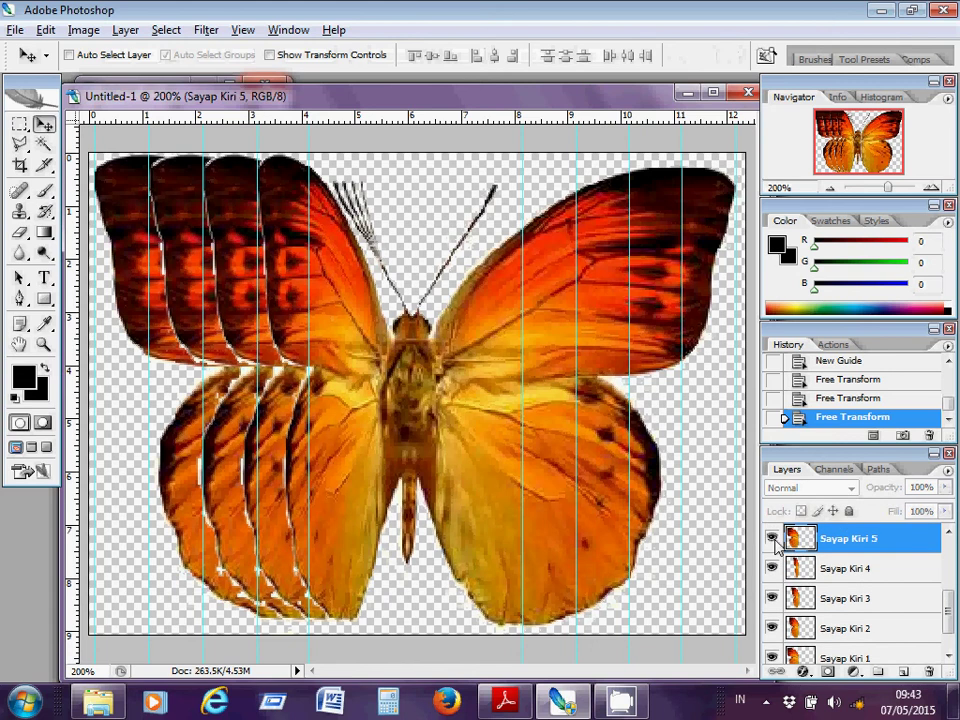
click(772, 540)
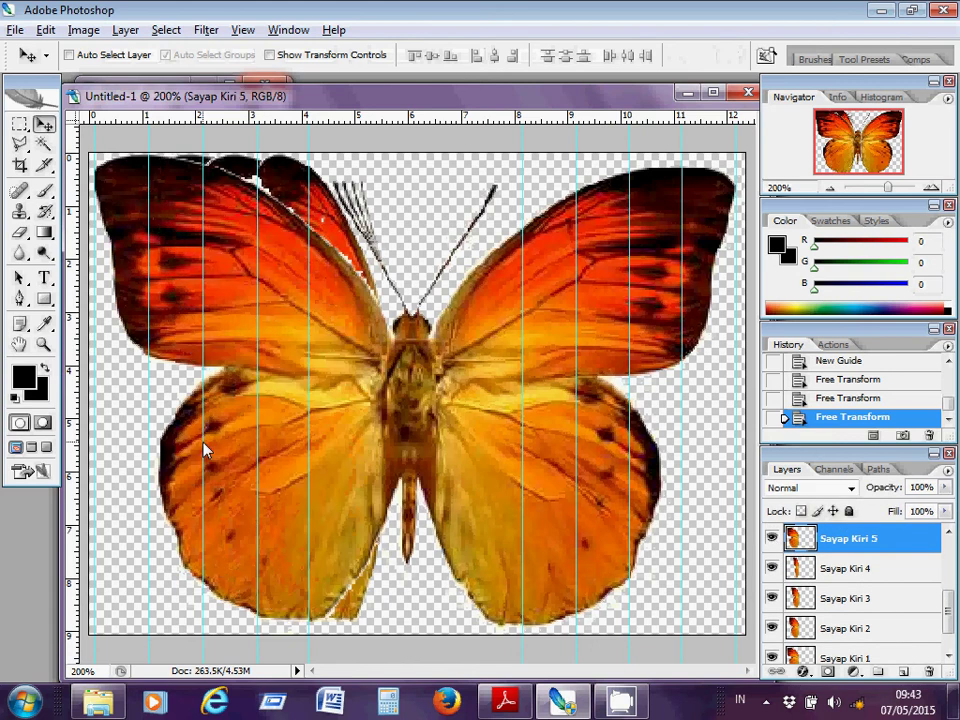
key(ctrl+t)
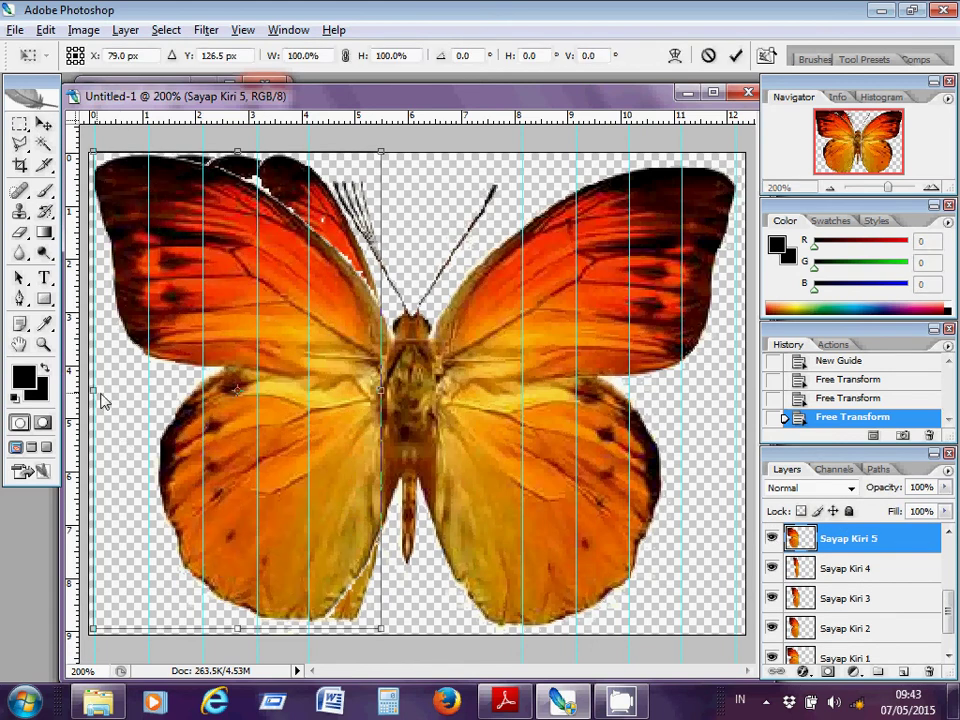
drag(103, 400, 310, 420)
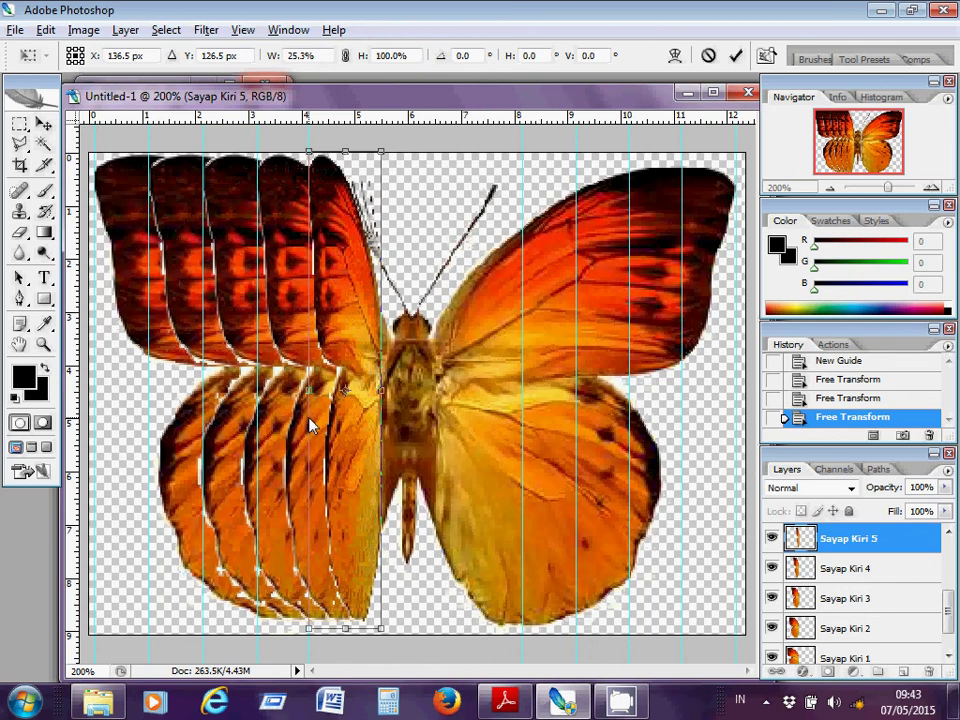
key(Return)
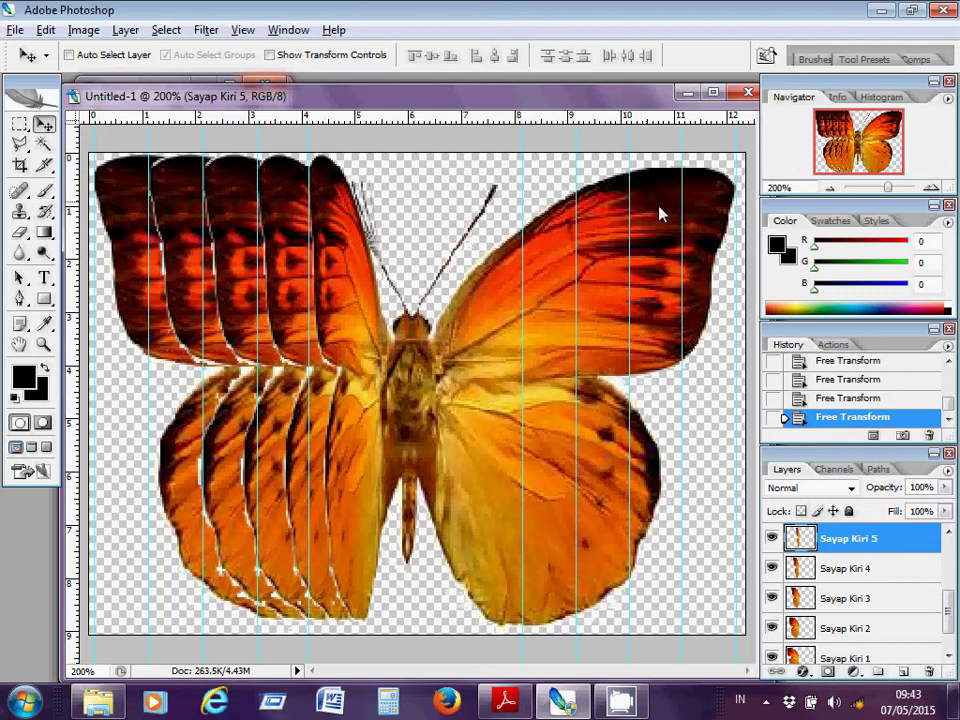
Step: Select the Sayap Kanan 2 layer and hide the Sayap Kanan 3, 4 and 5 layers
click(948, 533)
click(948, 533)
click(948, 533)
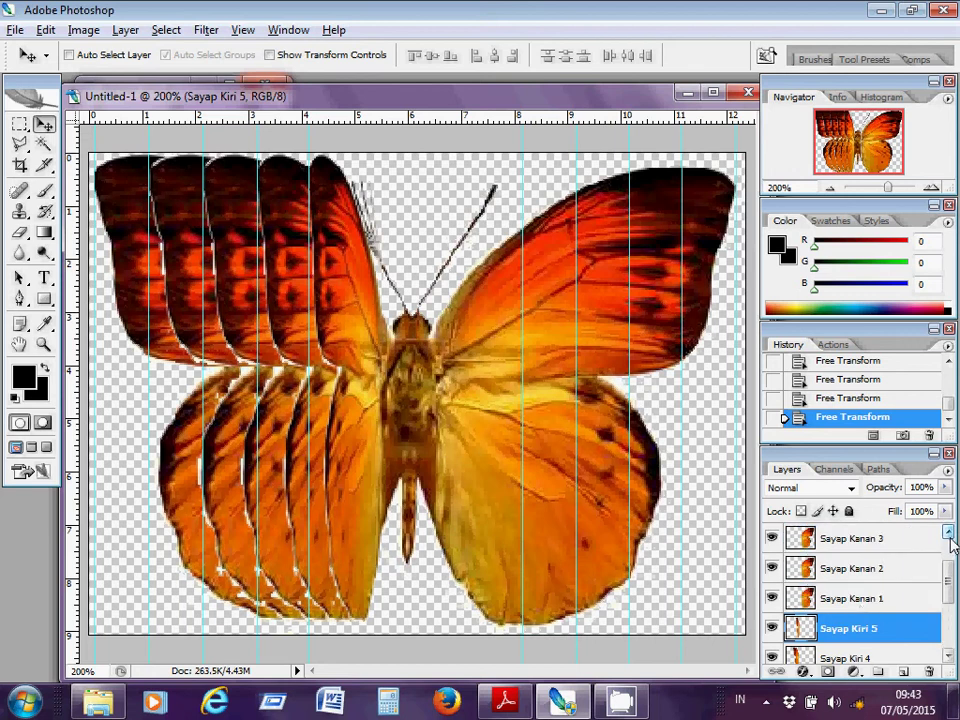
click(860, 606)
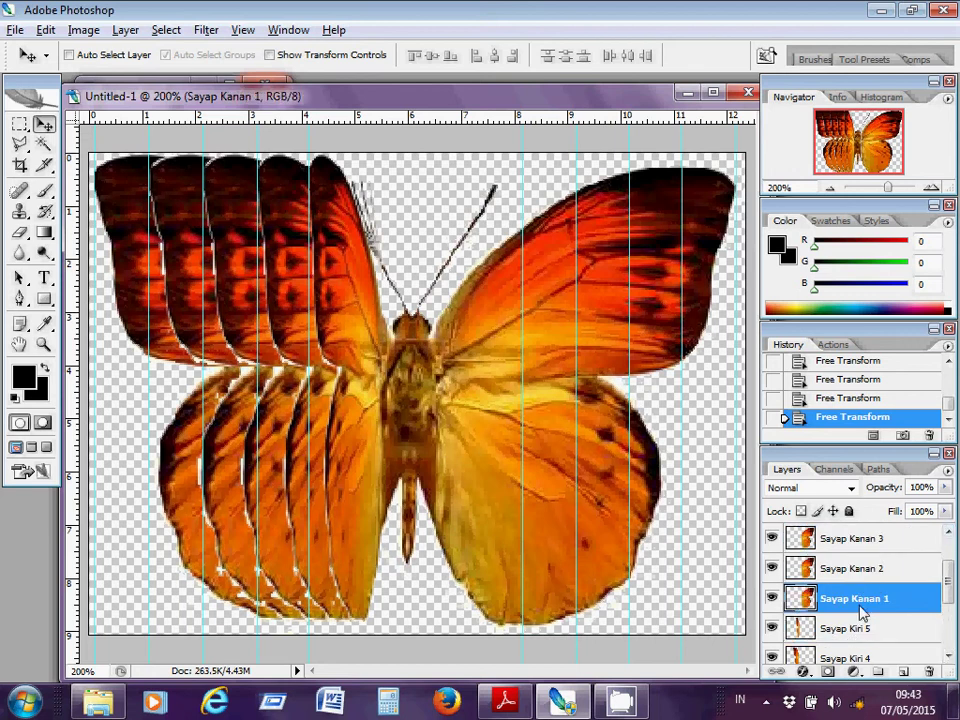
click(865, 570)
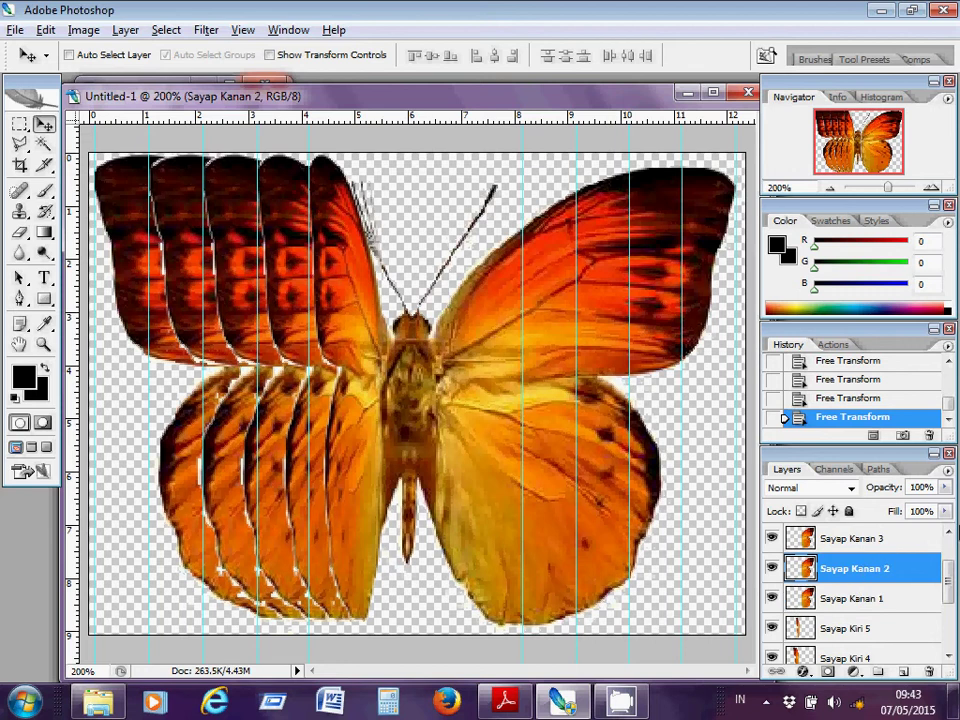
click(948, 535)
click(948, 535)
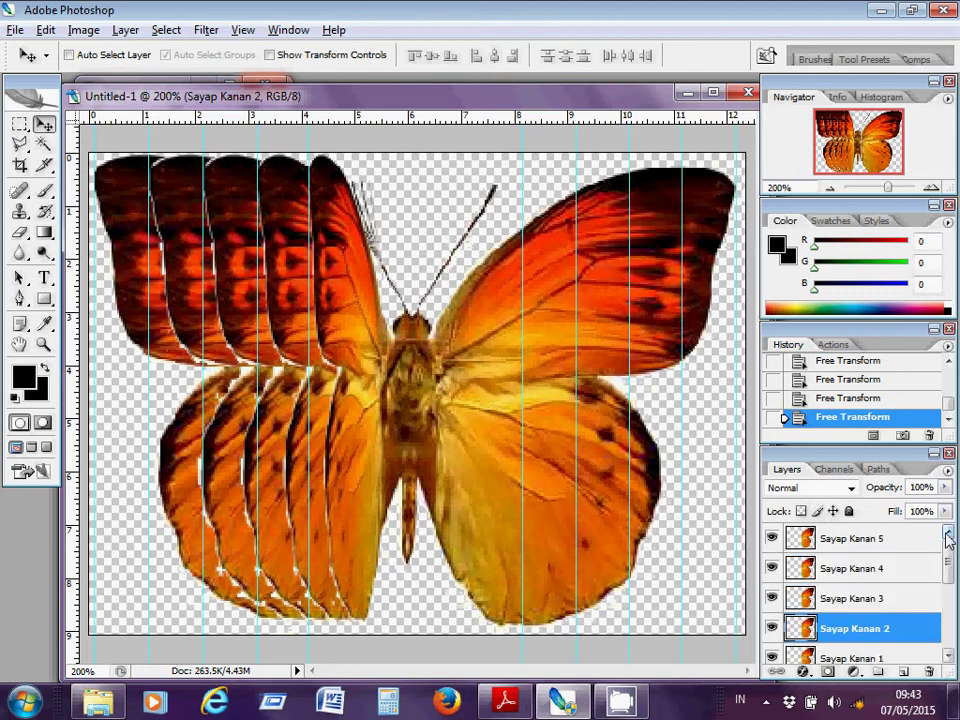
click(772, 598)
click(772, 568)
click(772, 538)
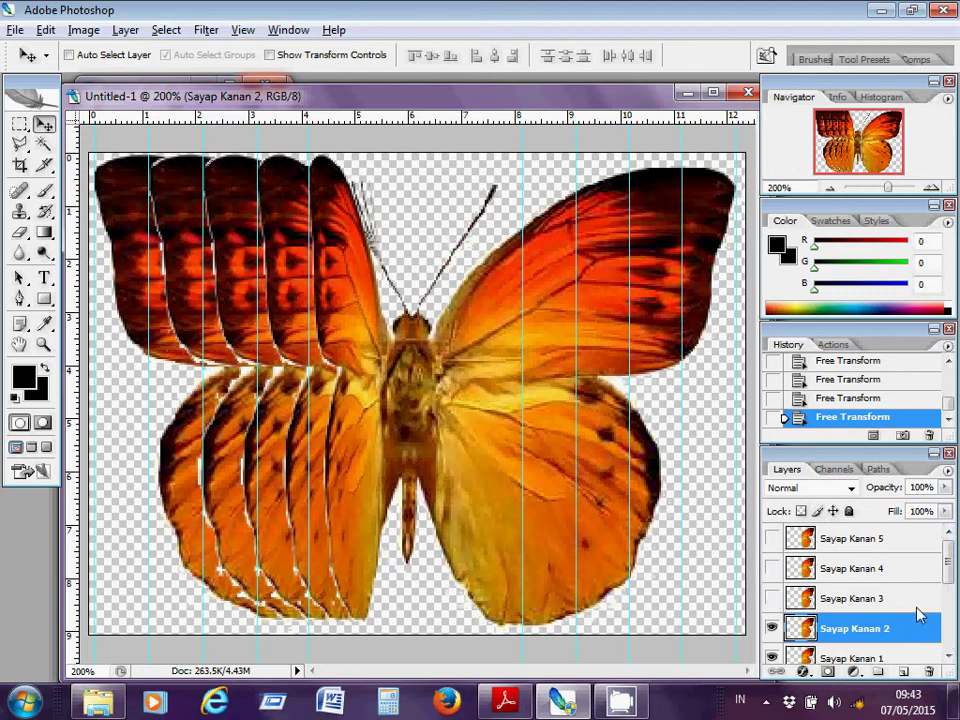
Step: Narrow the Sayap Kanan 2 layer to 80.9% width, up to the guide at about 11 on the horizontal ruler
drag(945, 570, 885, 596)
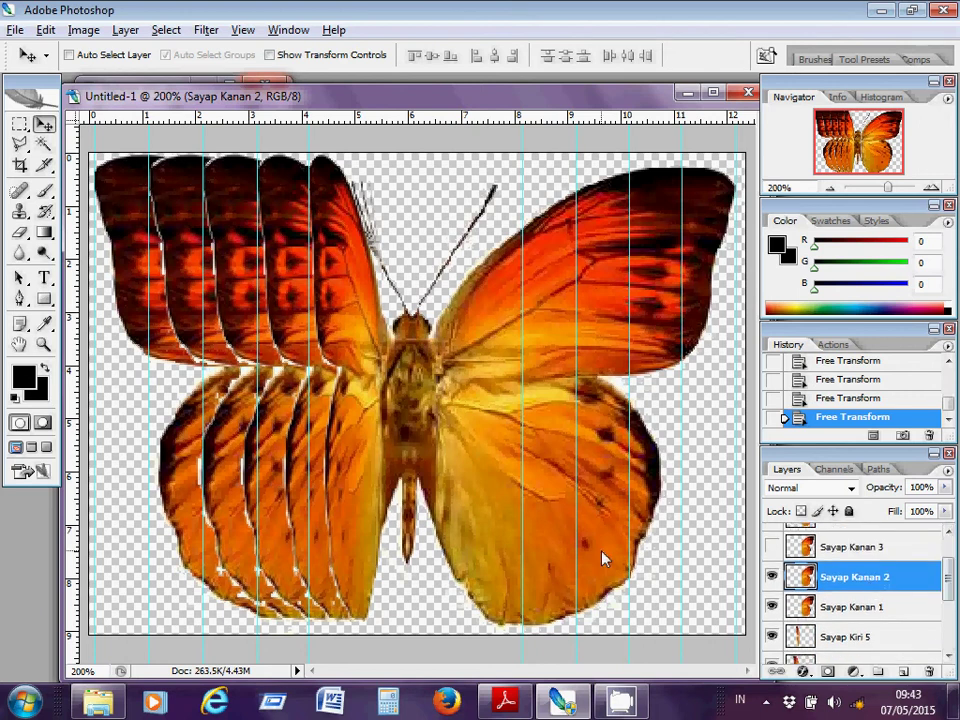
key(ctrl+t)
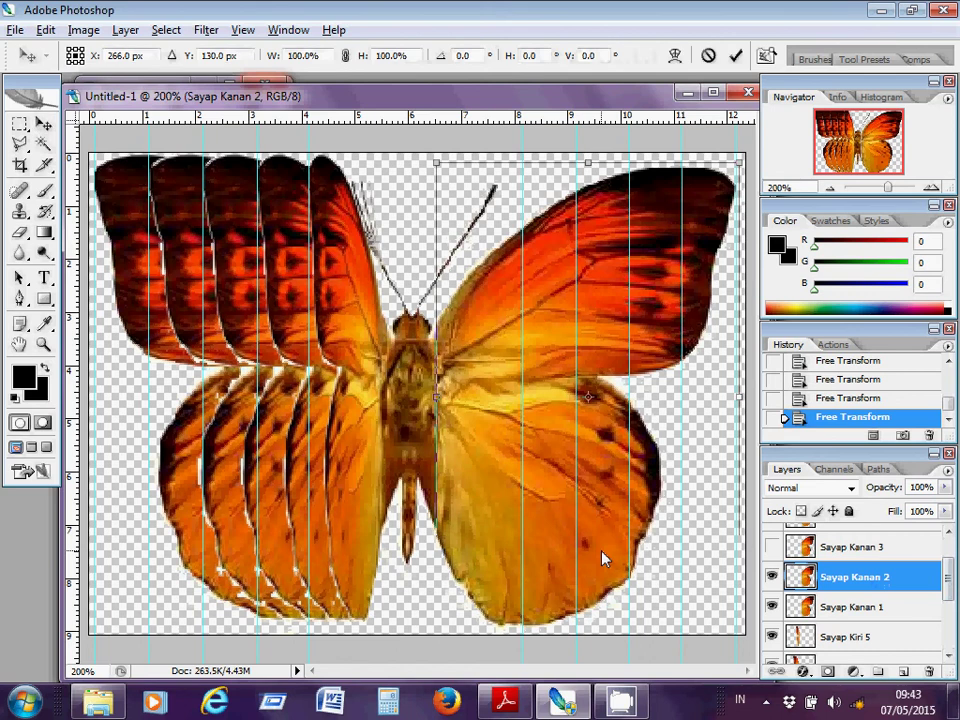
drag(741, 404, 685, 409)
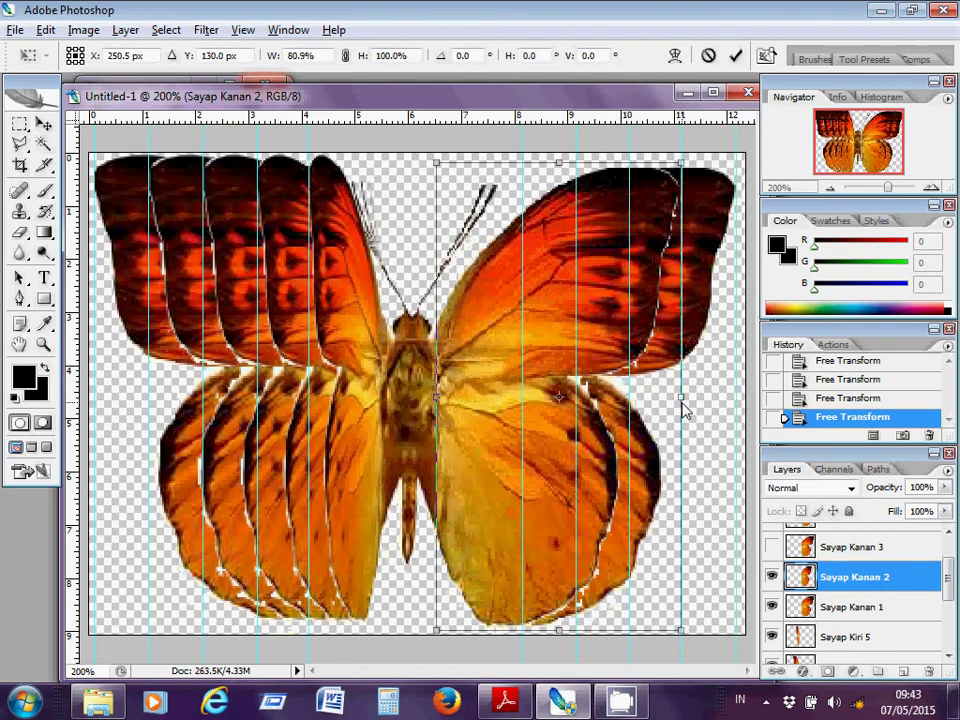
key(Return)
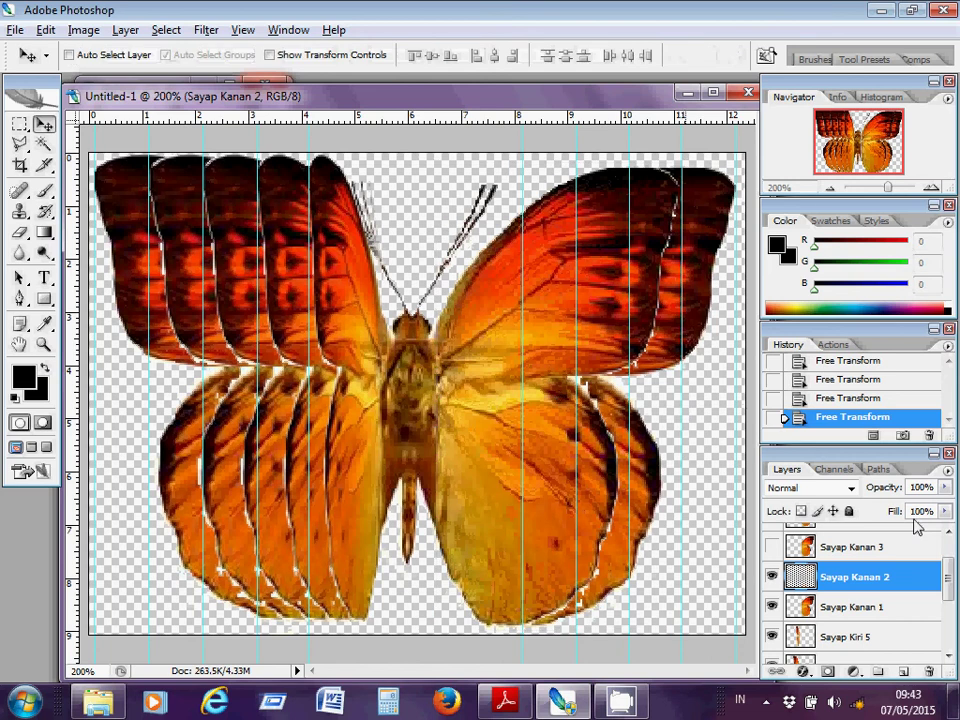
Step: Show the Sayap Kanan 3 layer and narrow it to 63.6% width, up to the guide at about 10 on the horizontal ruler
click(821, 546)
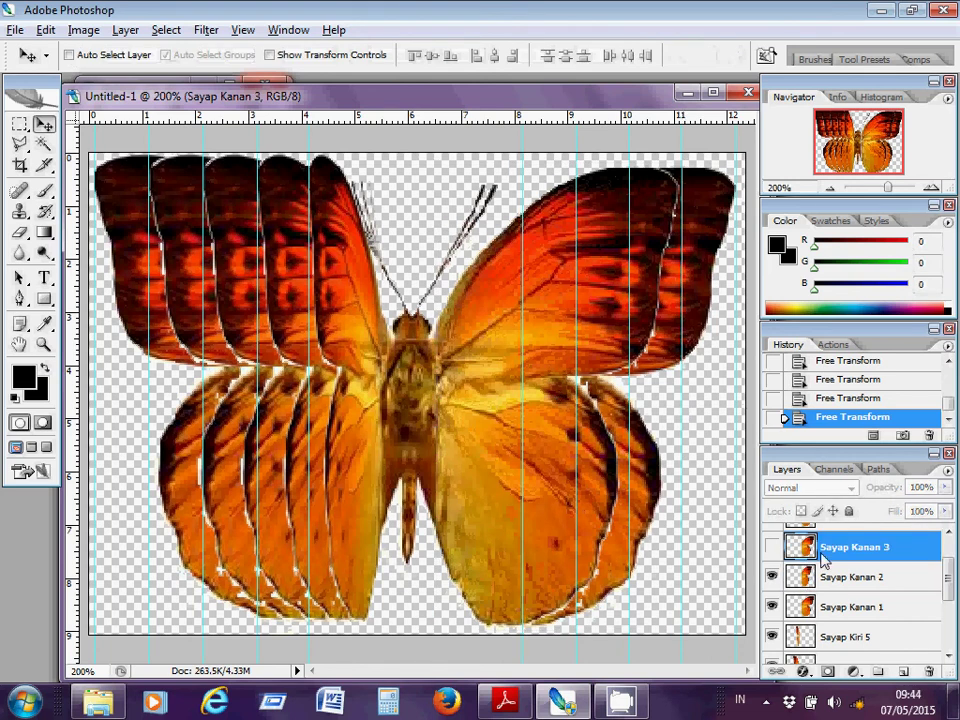
click(772, 547)
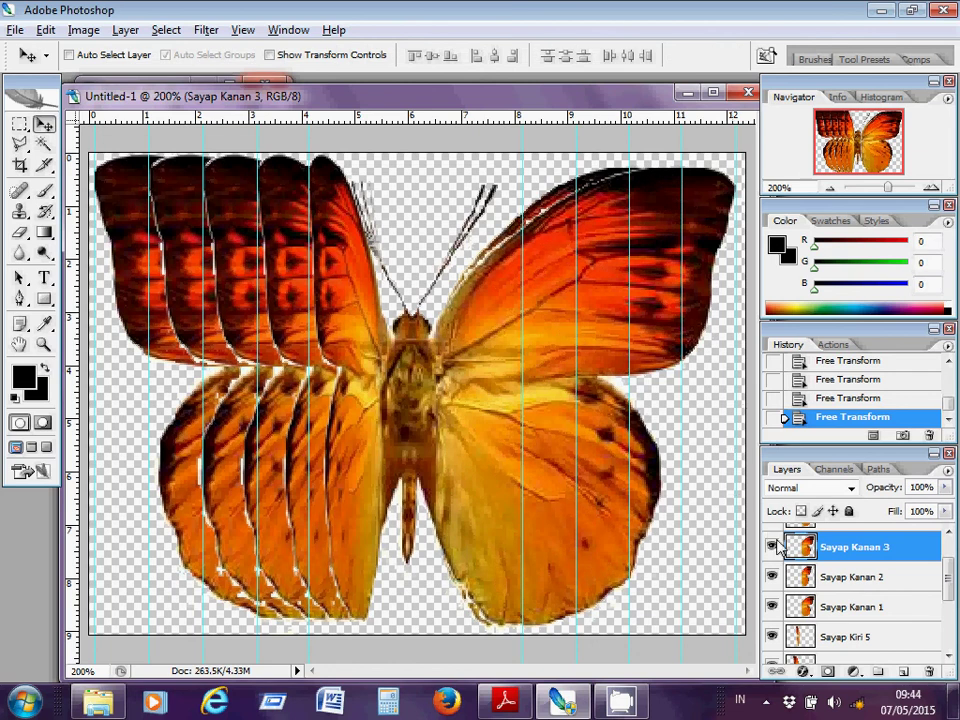
key(ctrl+t)
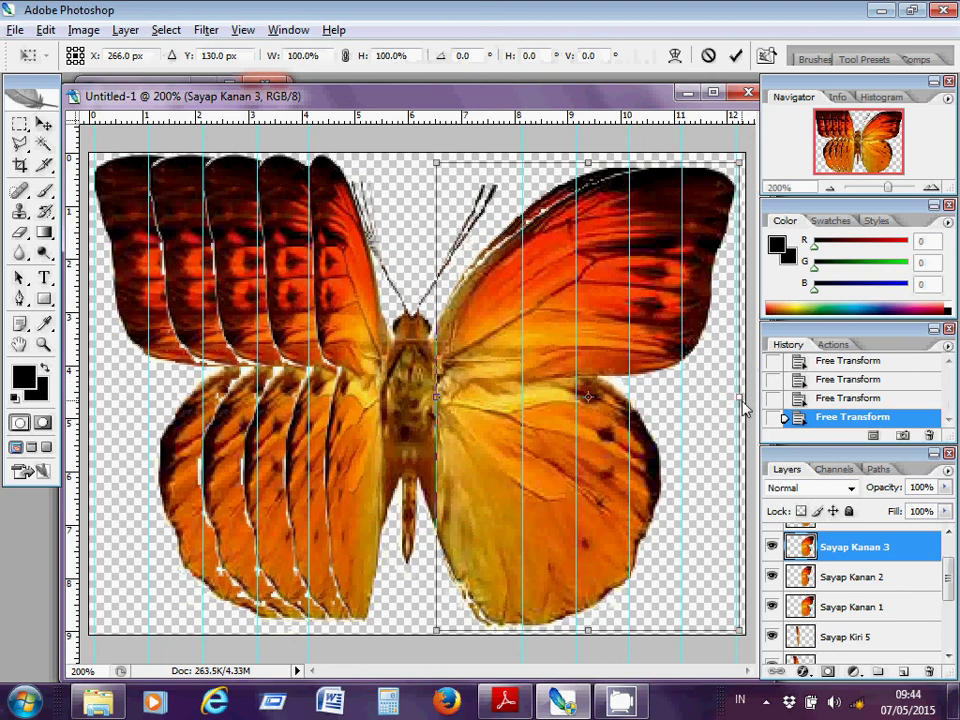
drag(742, 402, 630, 407)
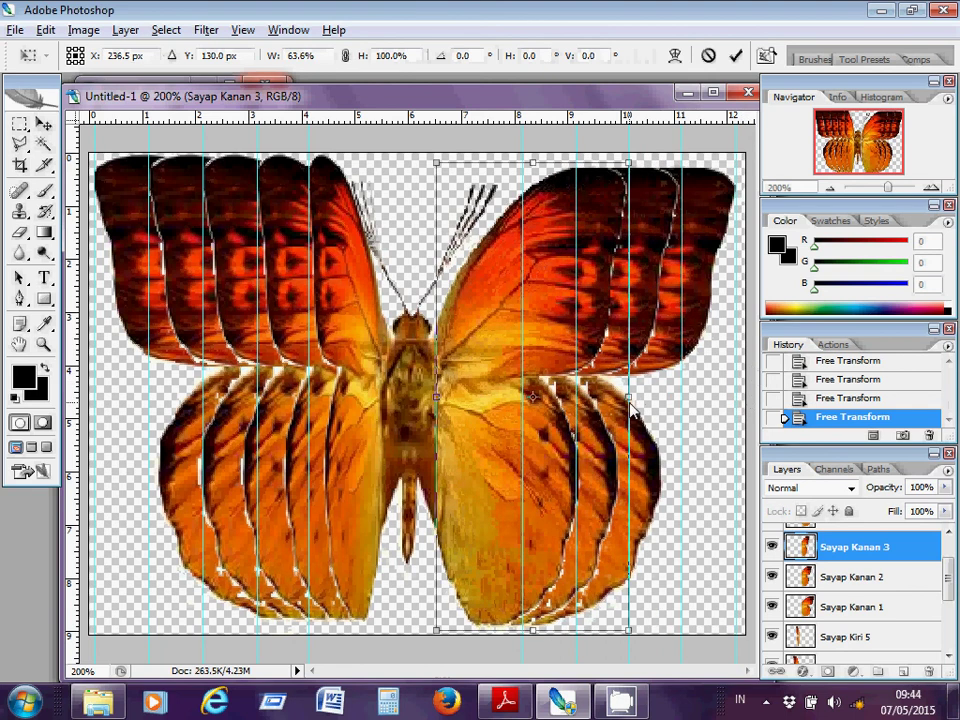
key(Return)
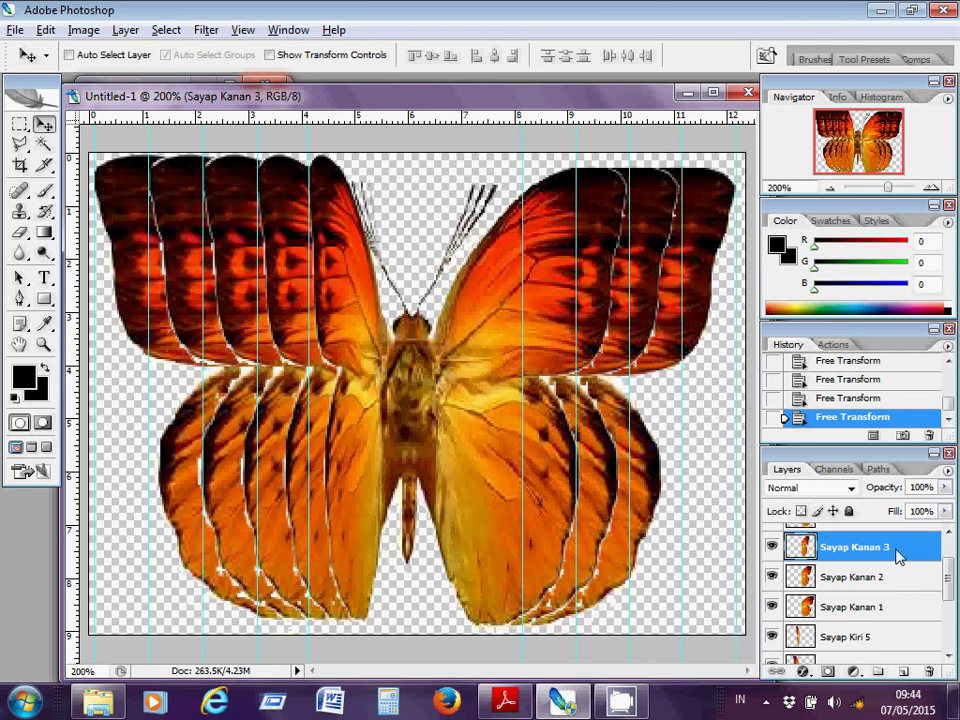
Step: Show the Sayap Kanan 4 layer and narrow it to 46.0% width, up to the guide at about 9 on the horizontal ruler
click(948, 535)
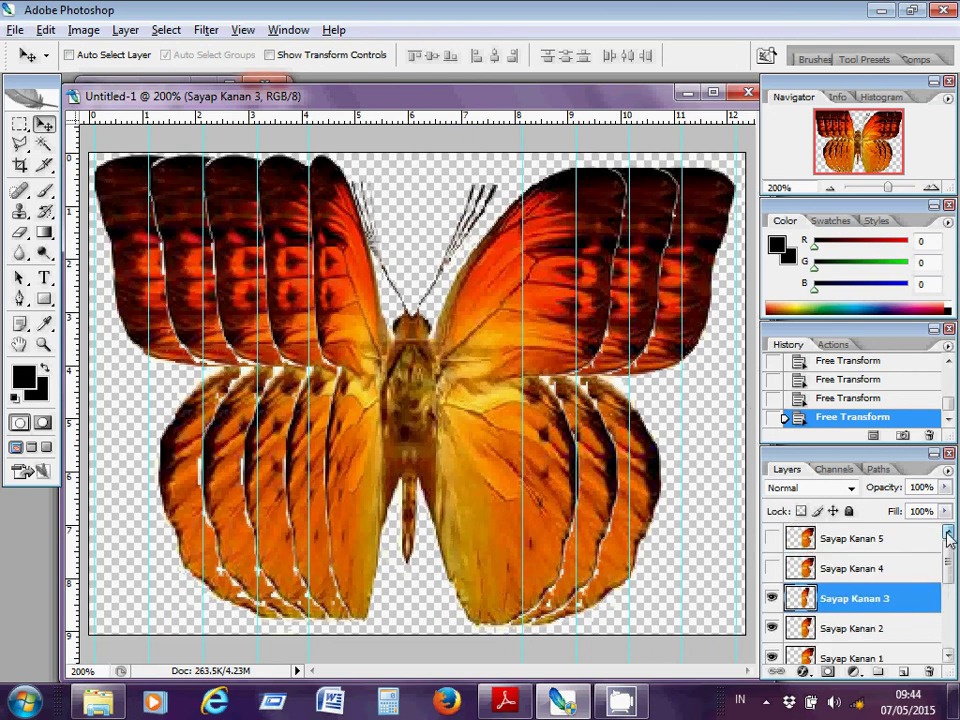
click(771, 568)
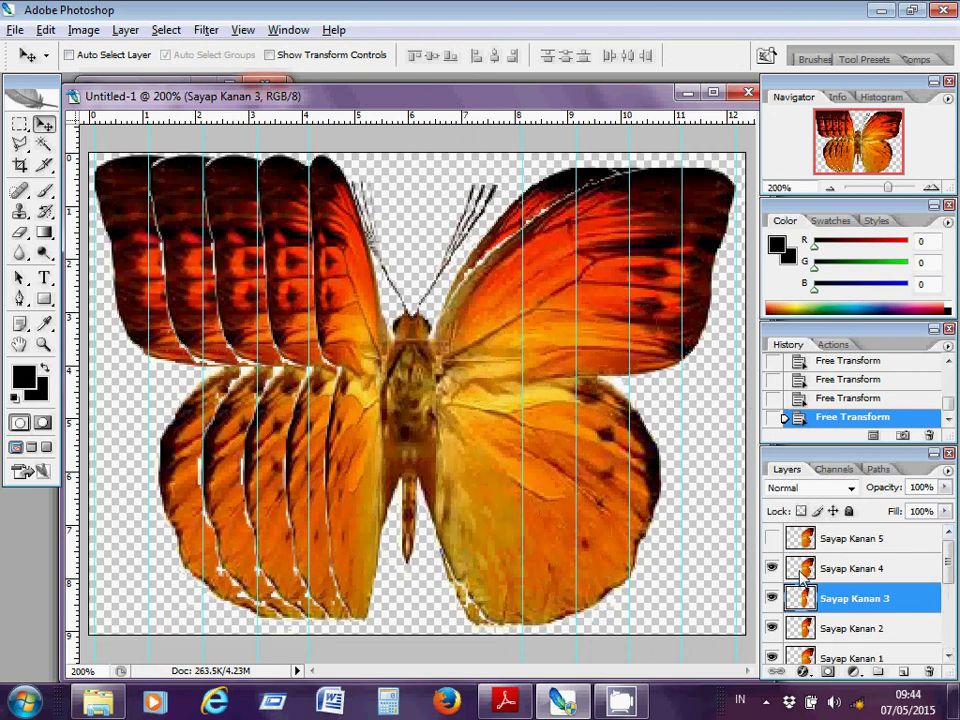
key(ctrl+t)
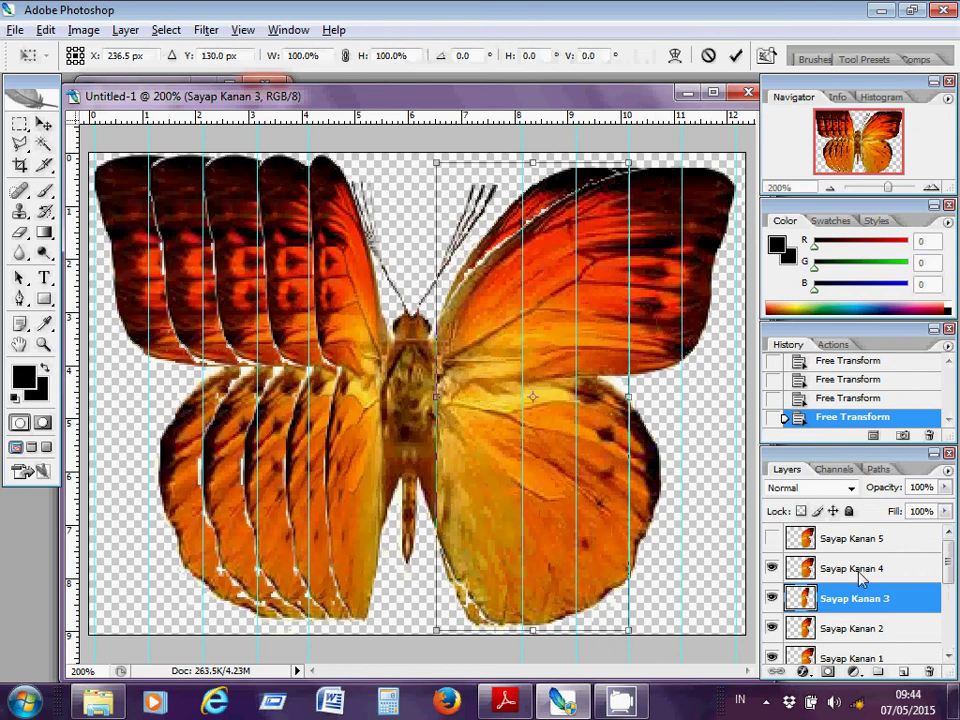
key(Return)
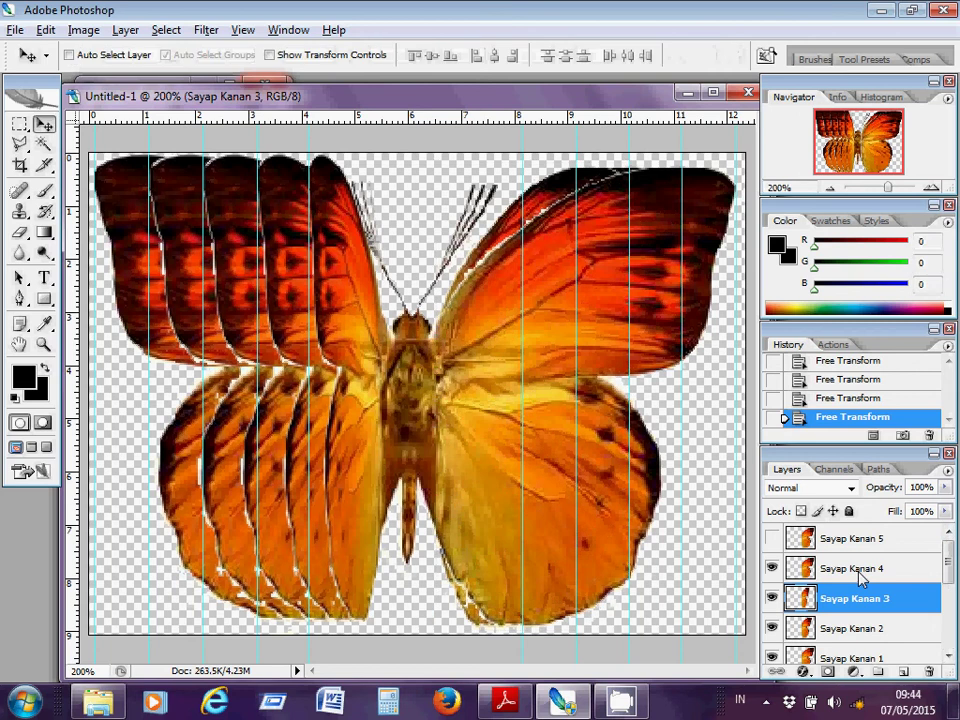
click(872, 572)
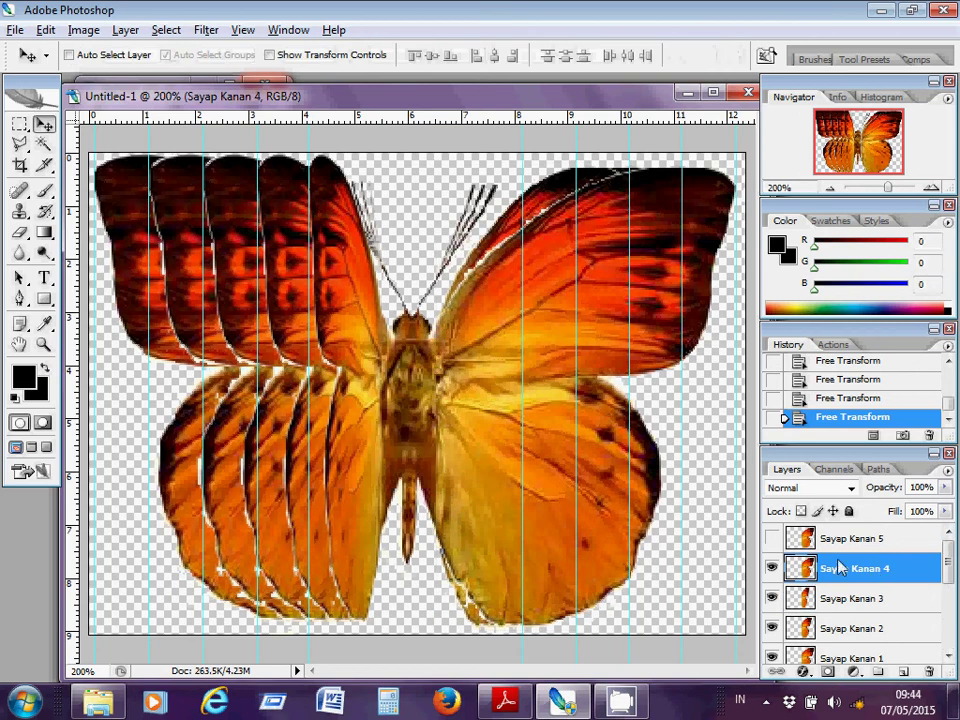
key(ctrl+t)
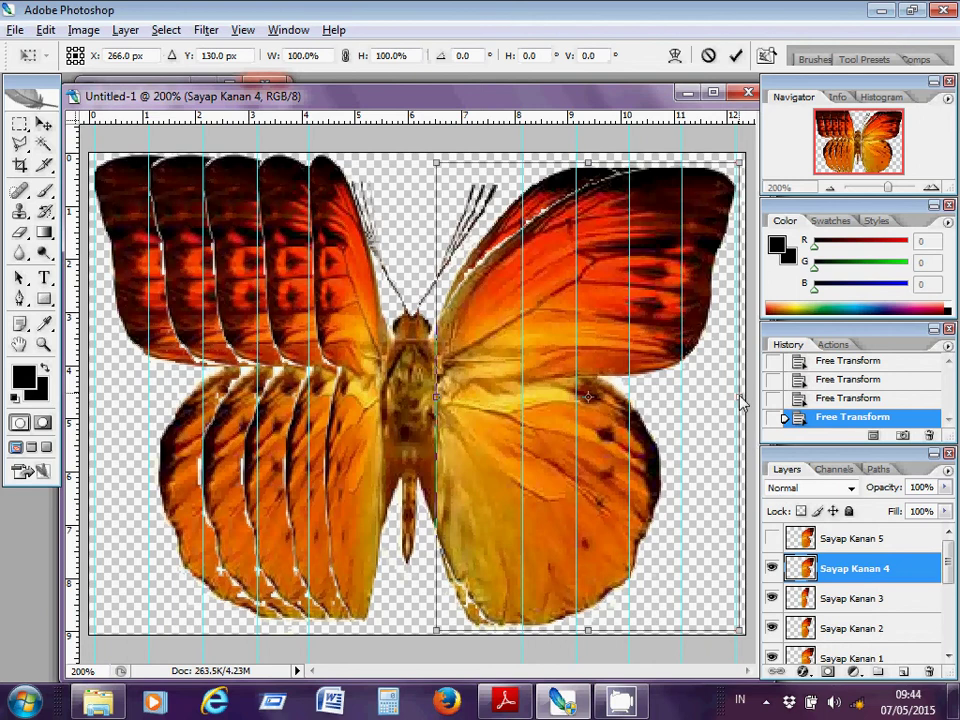
drag(744, 396, 578, 420)
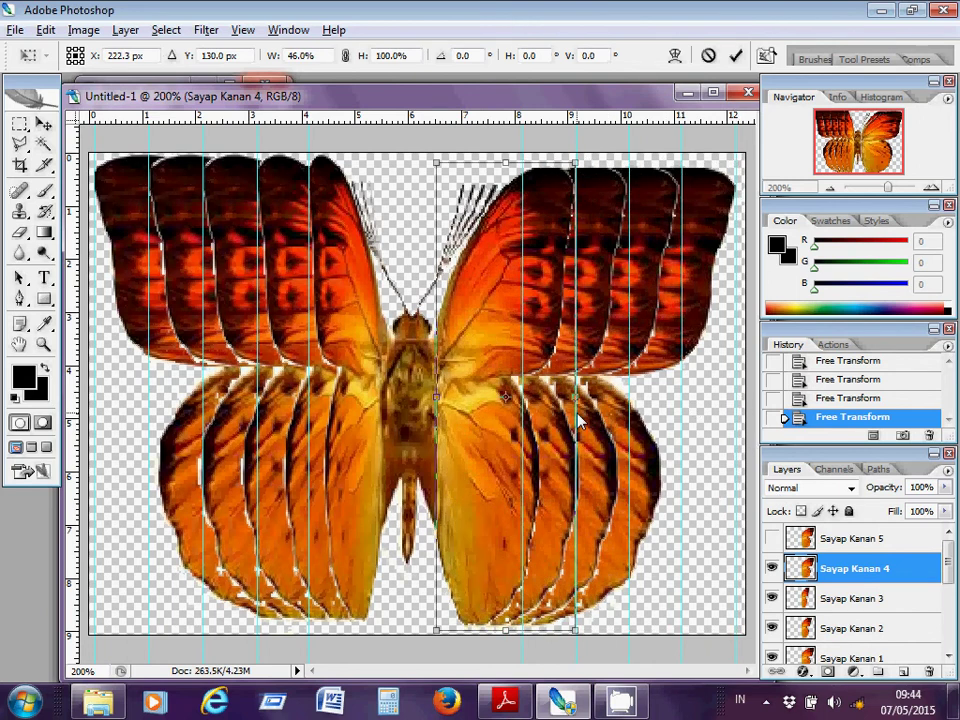
key(Return)
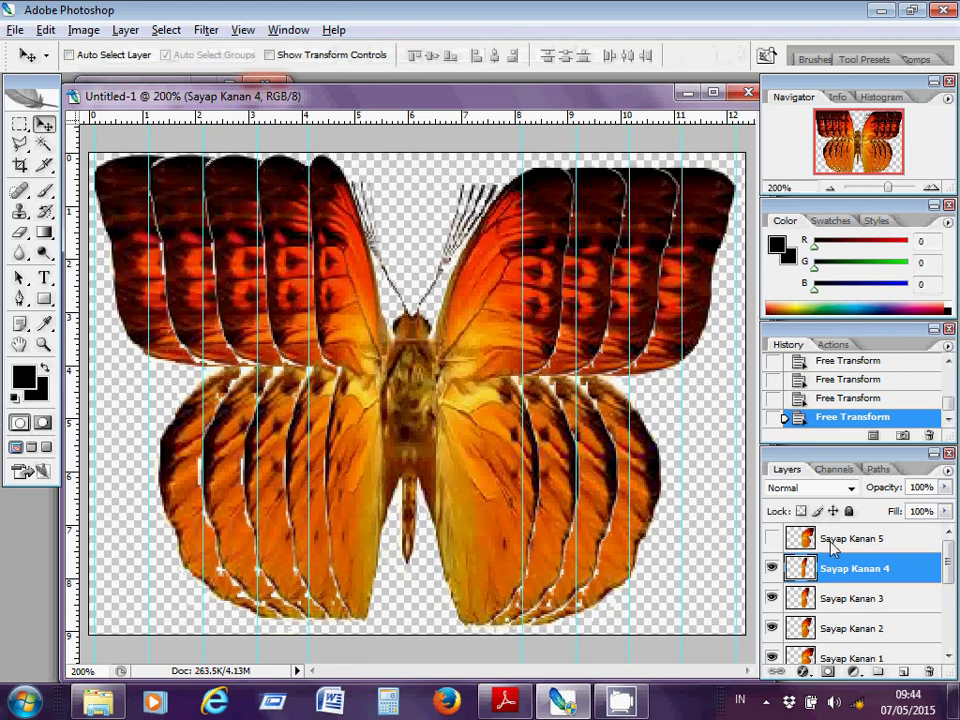
Step: Show the Sayap Kanan 5 layer and narrow it up to the guide at about 8 on the horizontal ruler
click(772, 539)
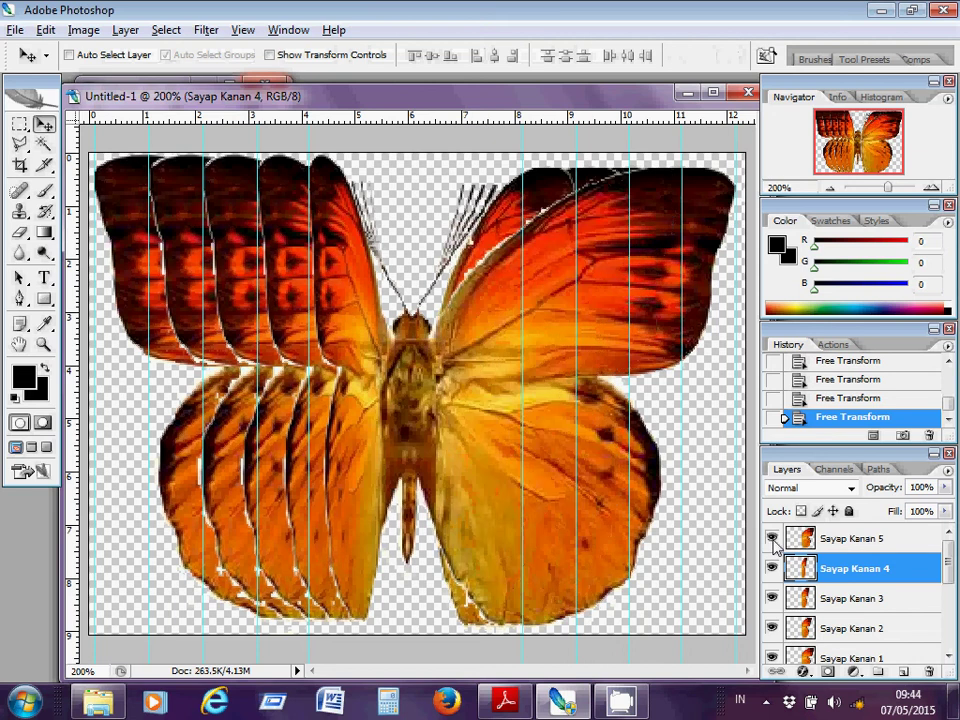
click(843, 545)
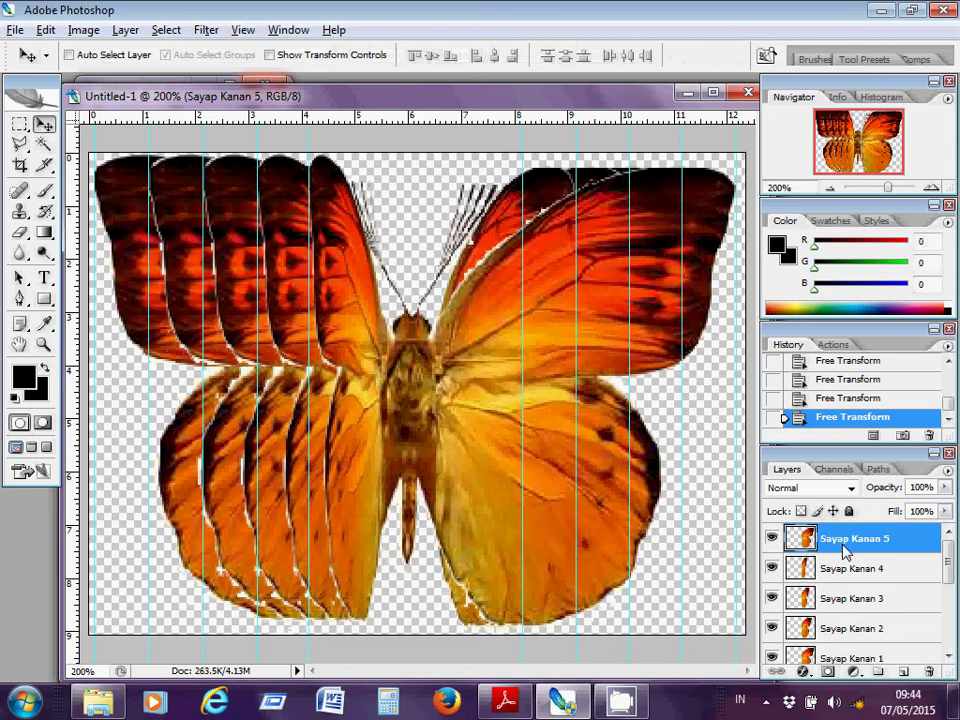
key(ctrl+t)
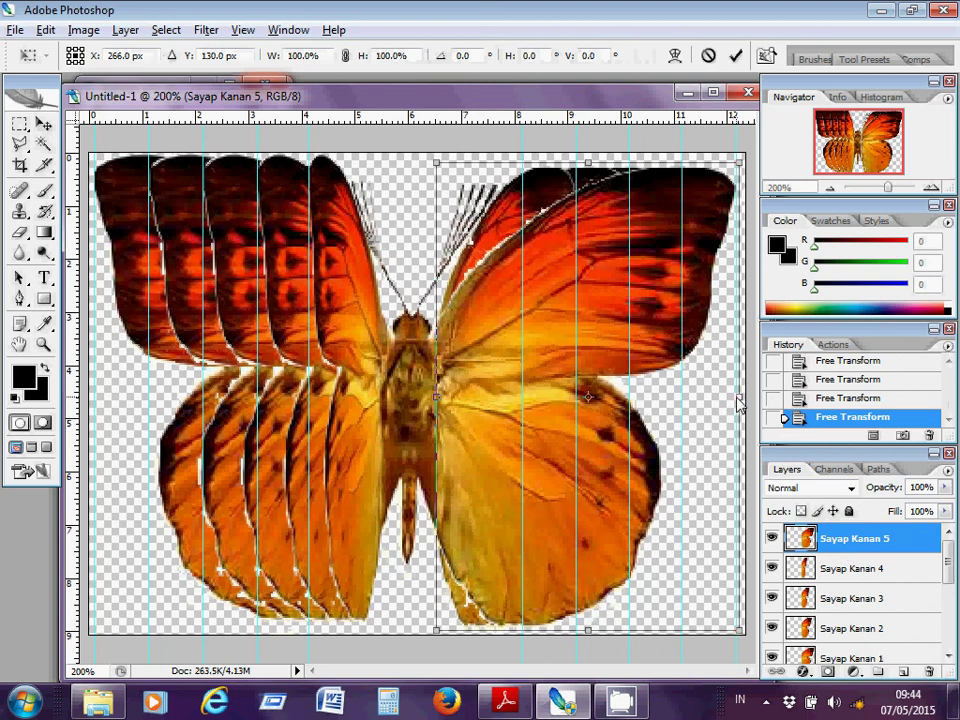
drag(739, 400, 520, 430)
key(Return)
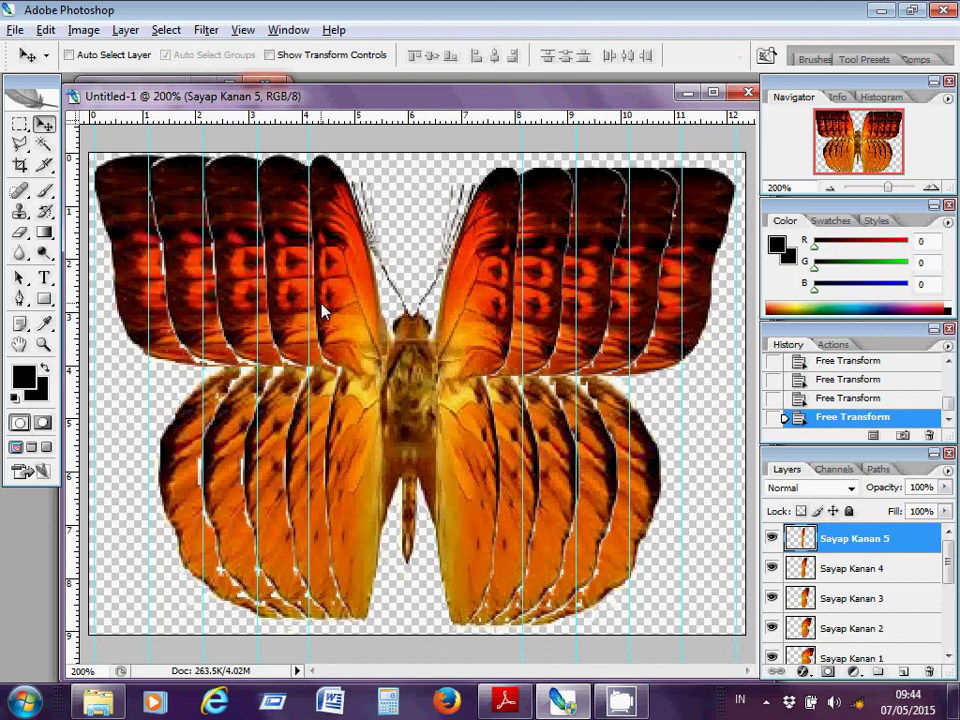
Step: Save the document as kupu2 in Photoshop PSD format in the Walpaper folder, with layers and maximized compatibility
key(ctrl+s)
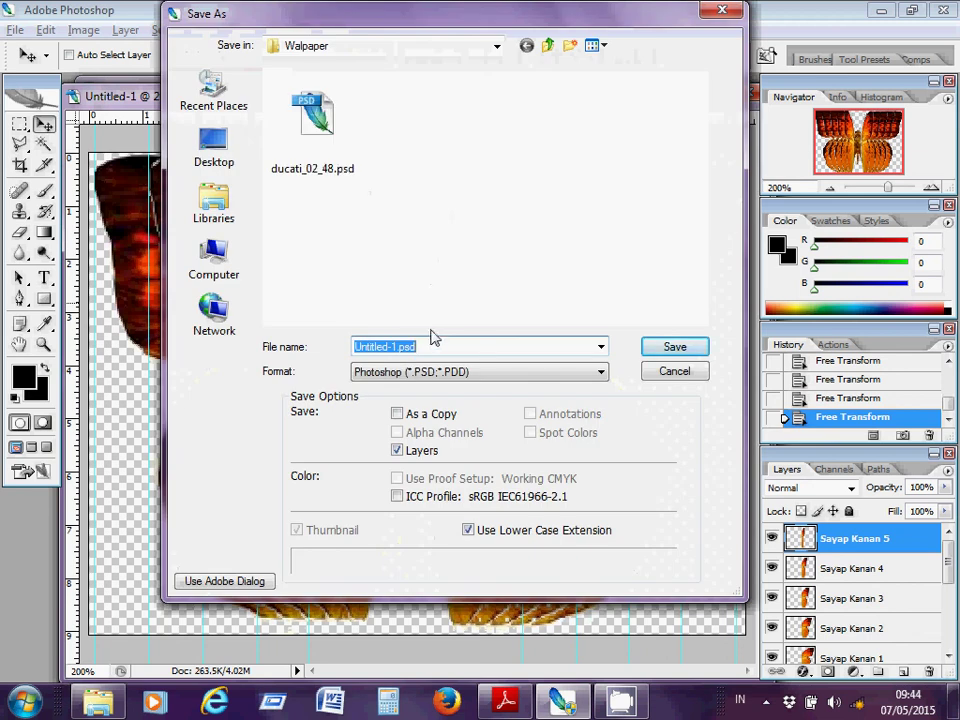
text(kupu2)
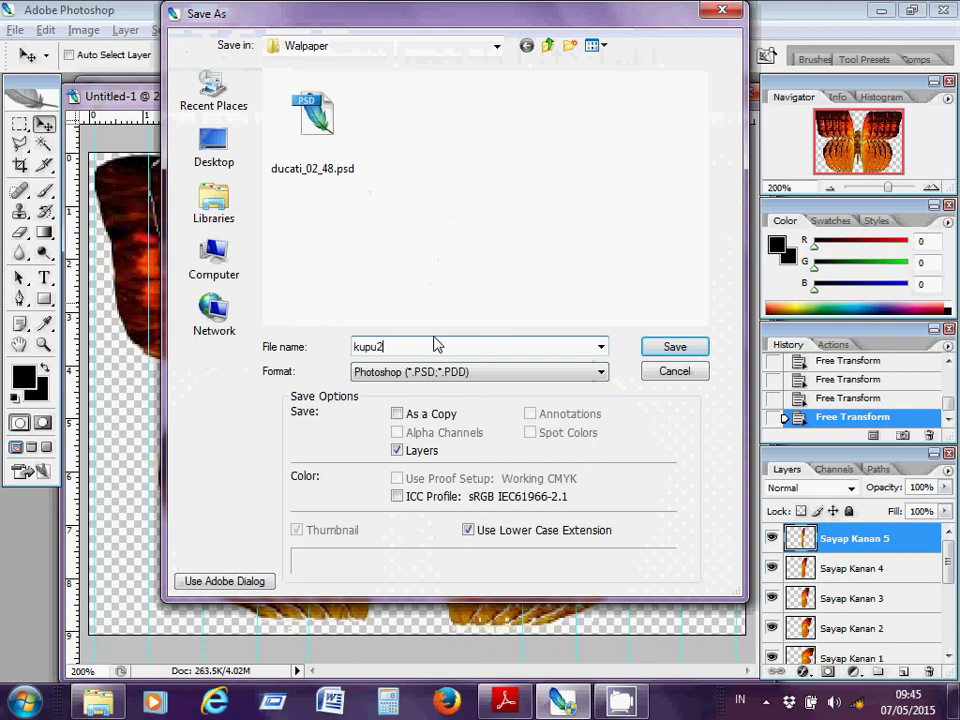
key(Return)
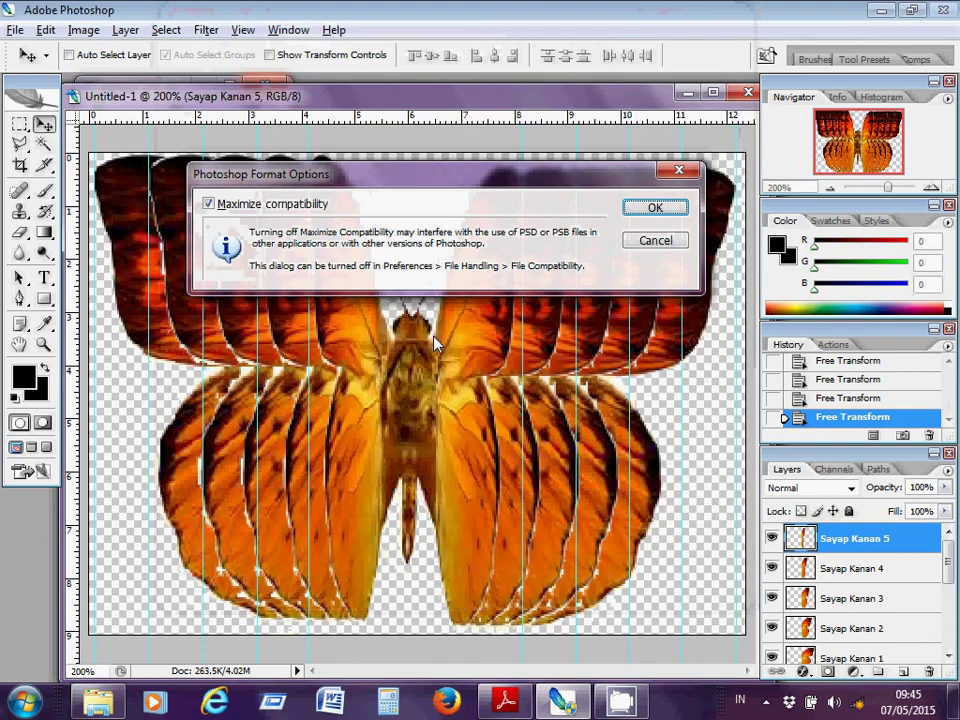
click(659, 208)
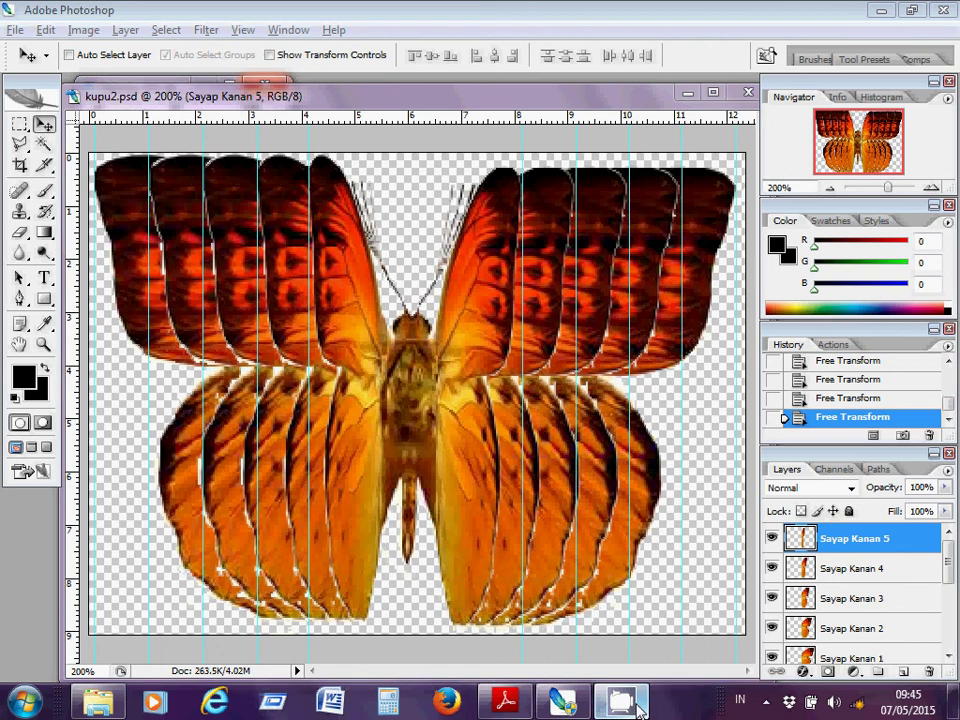
click(766, 702)
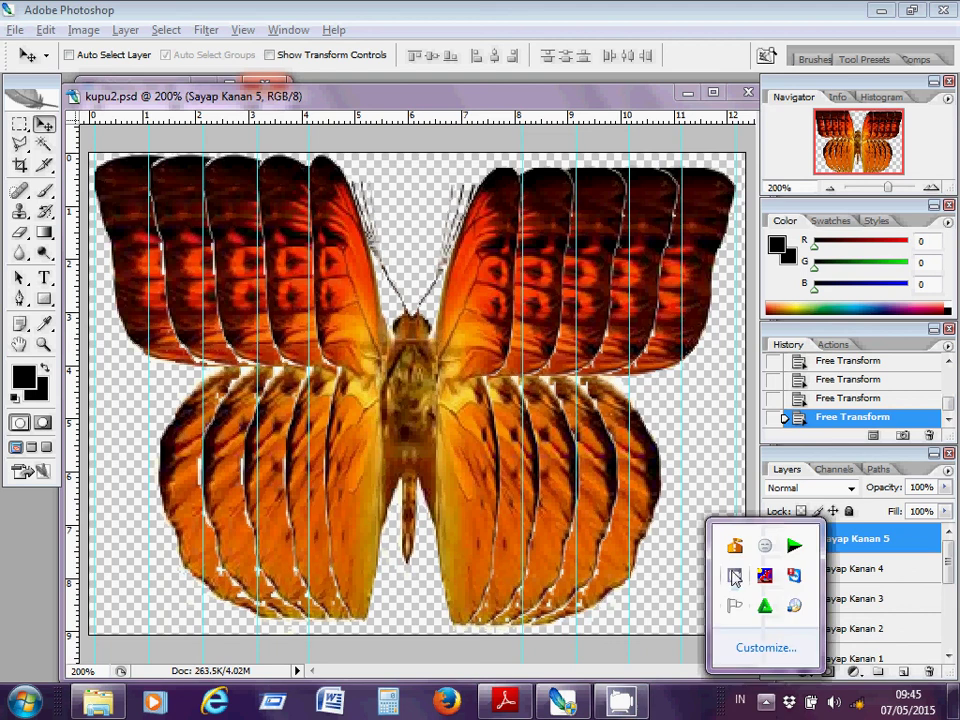